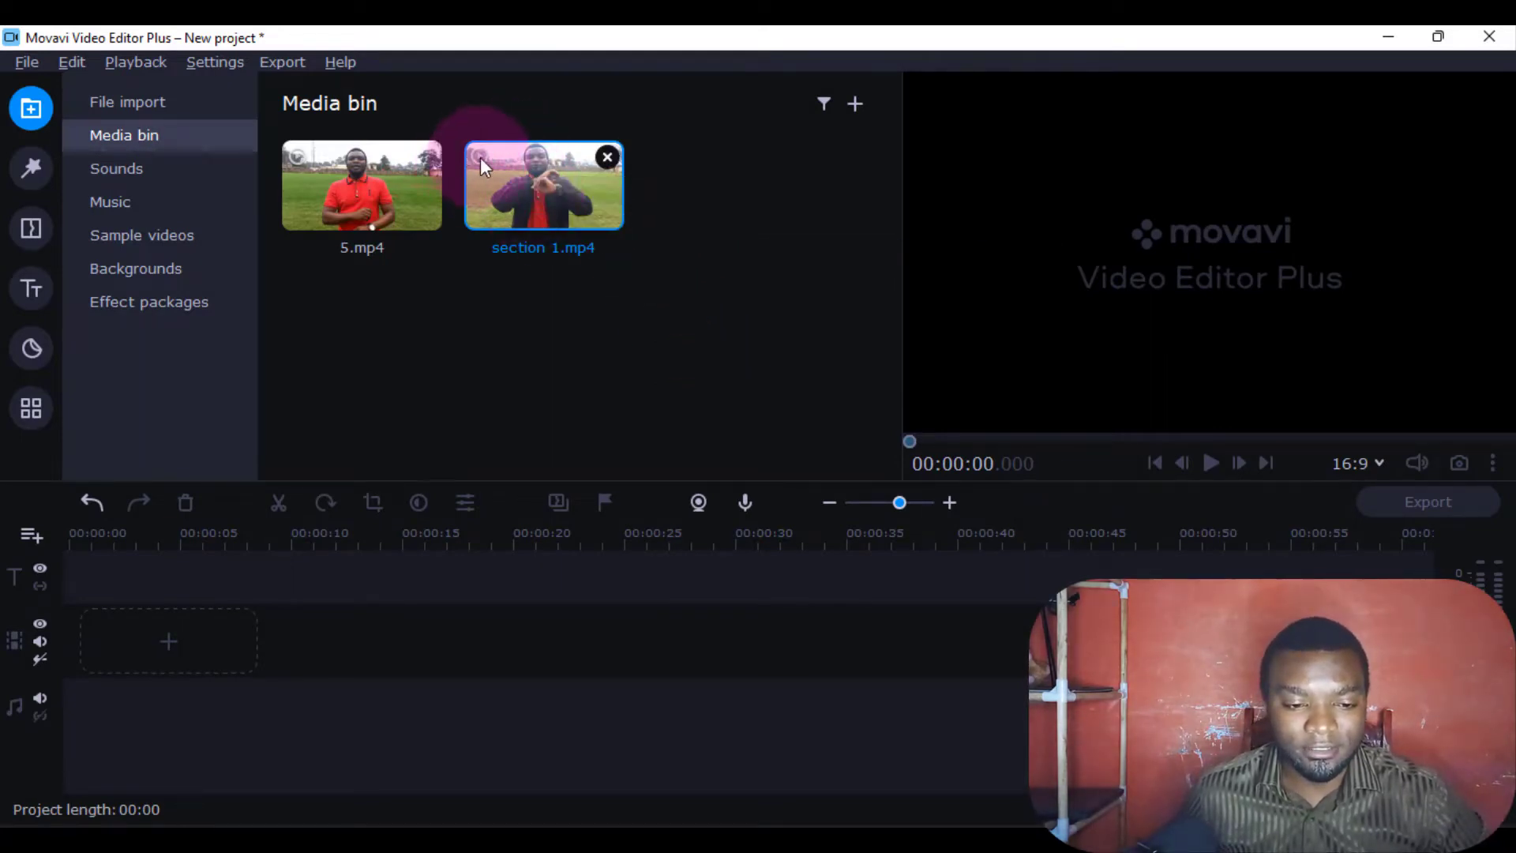
Step: Add section 1.mp4 to the timeline and play it to find the cut point
{"action": "double_click", "coordinate": [519, 163]}
{"action": "left_click_drag", "start_coordinate": [519, 163], "coordinate": [64, 627]}
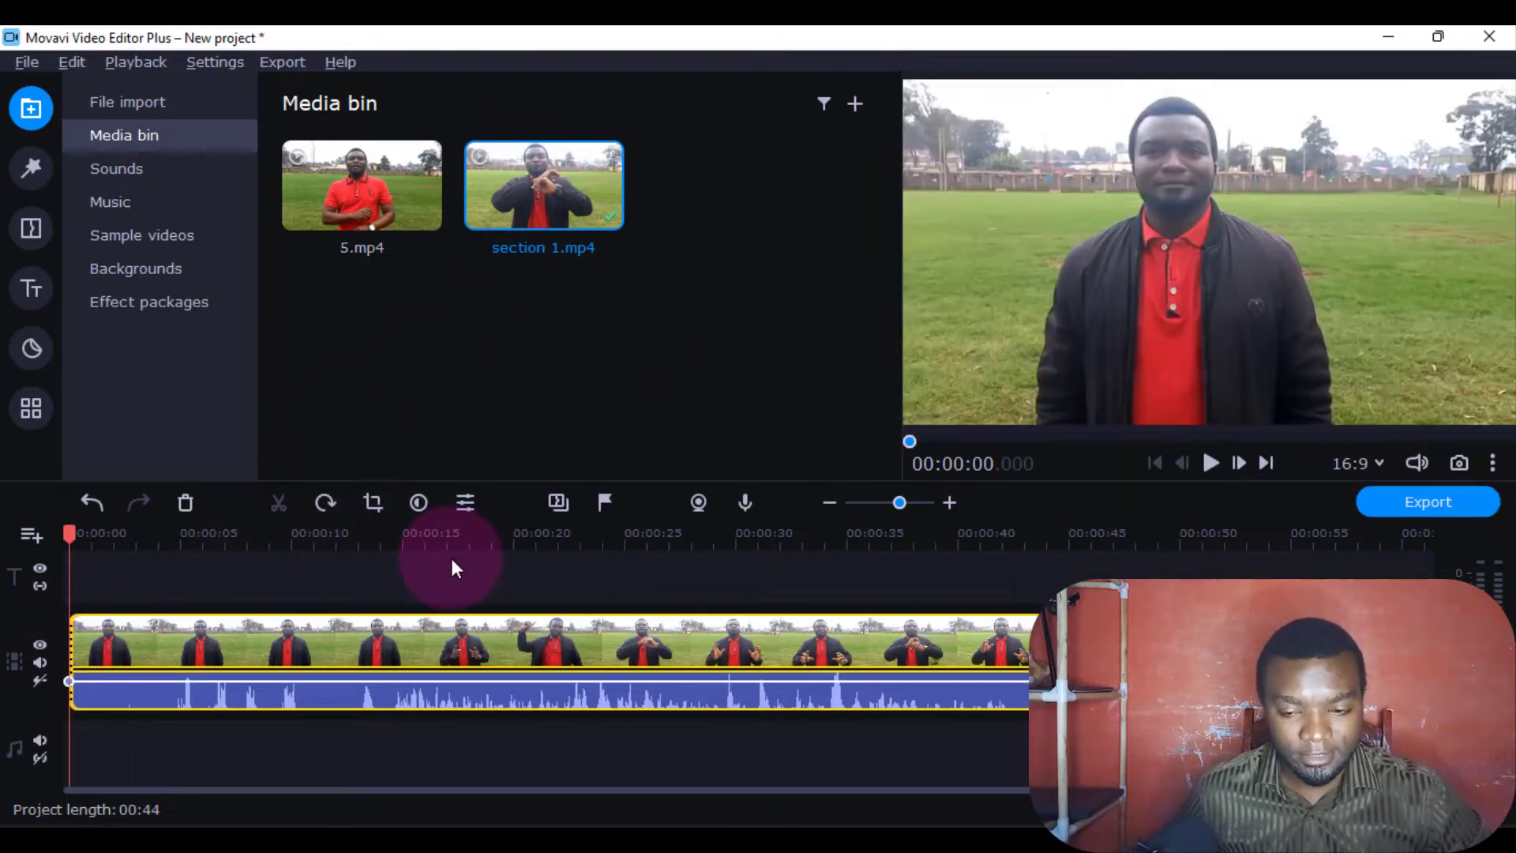
{"action": "key", "text": "space"}
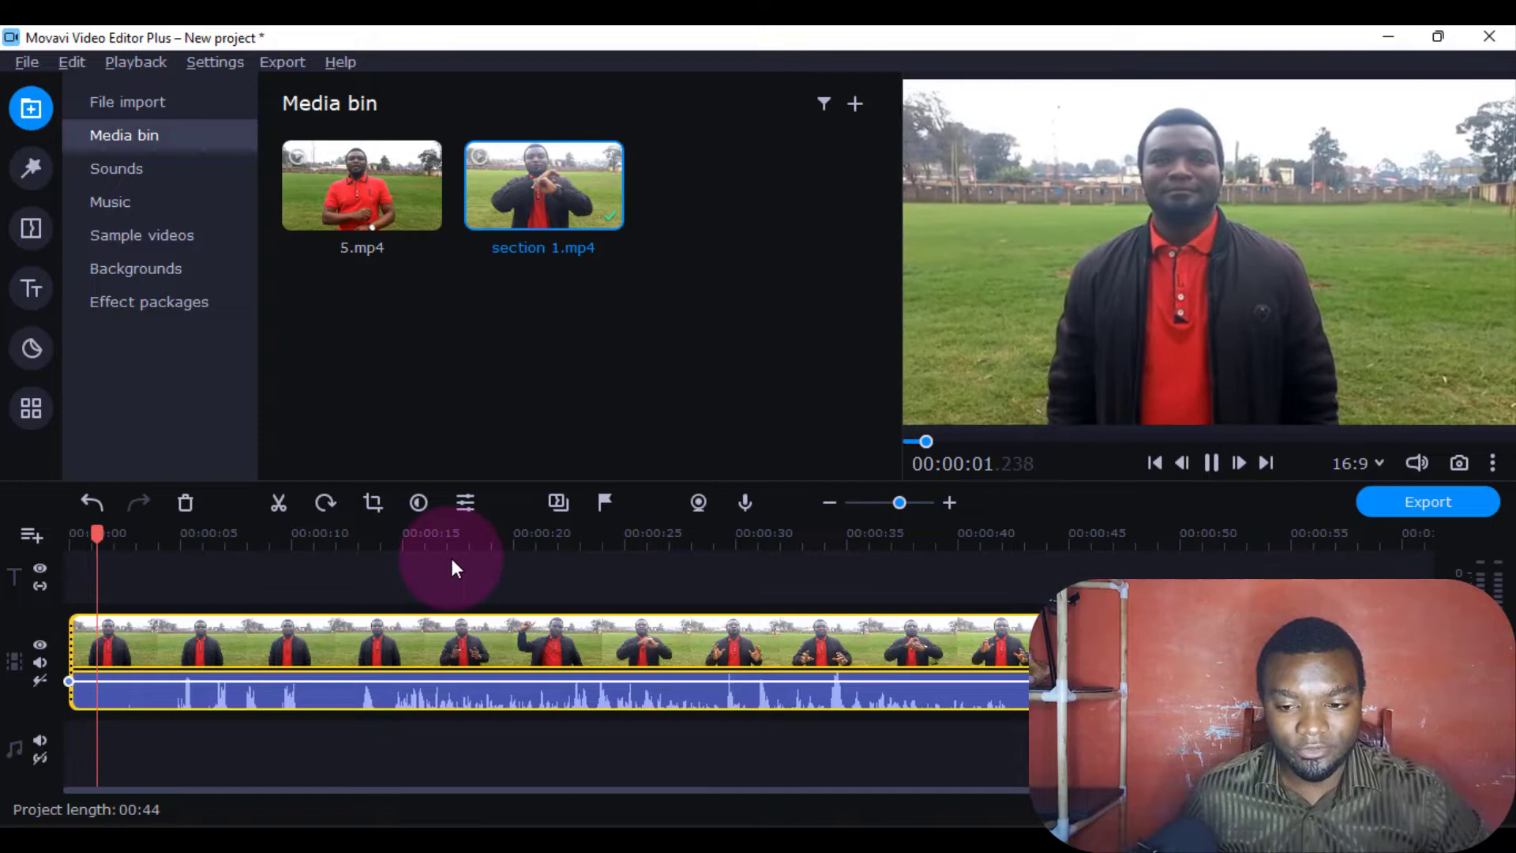
{"action": "left_click", "coordinate": [1234, 408]}
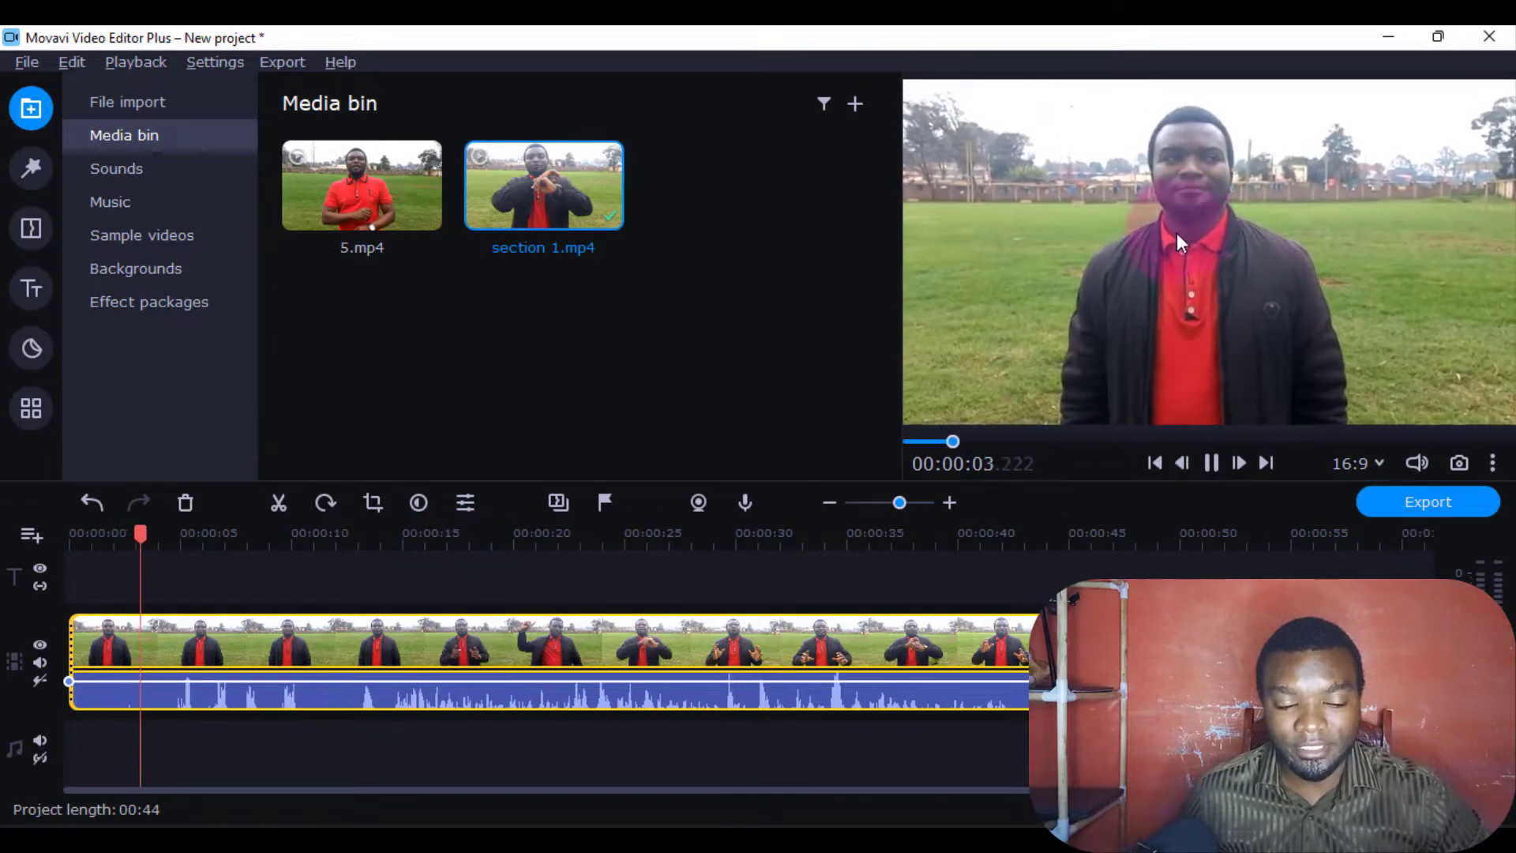
{"action": "key", "text": "space"}
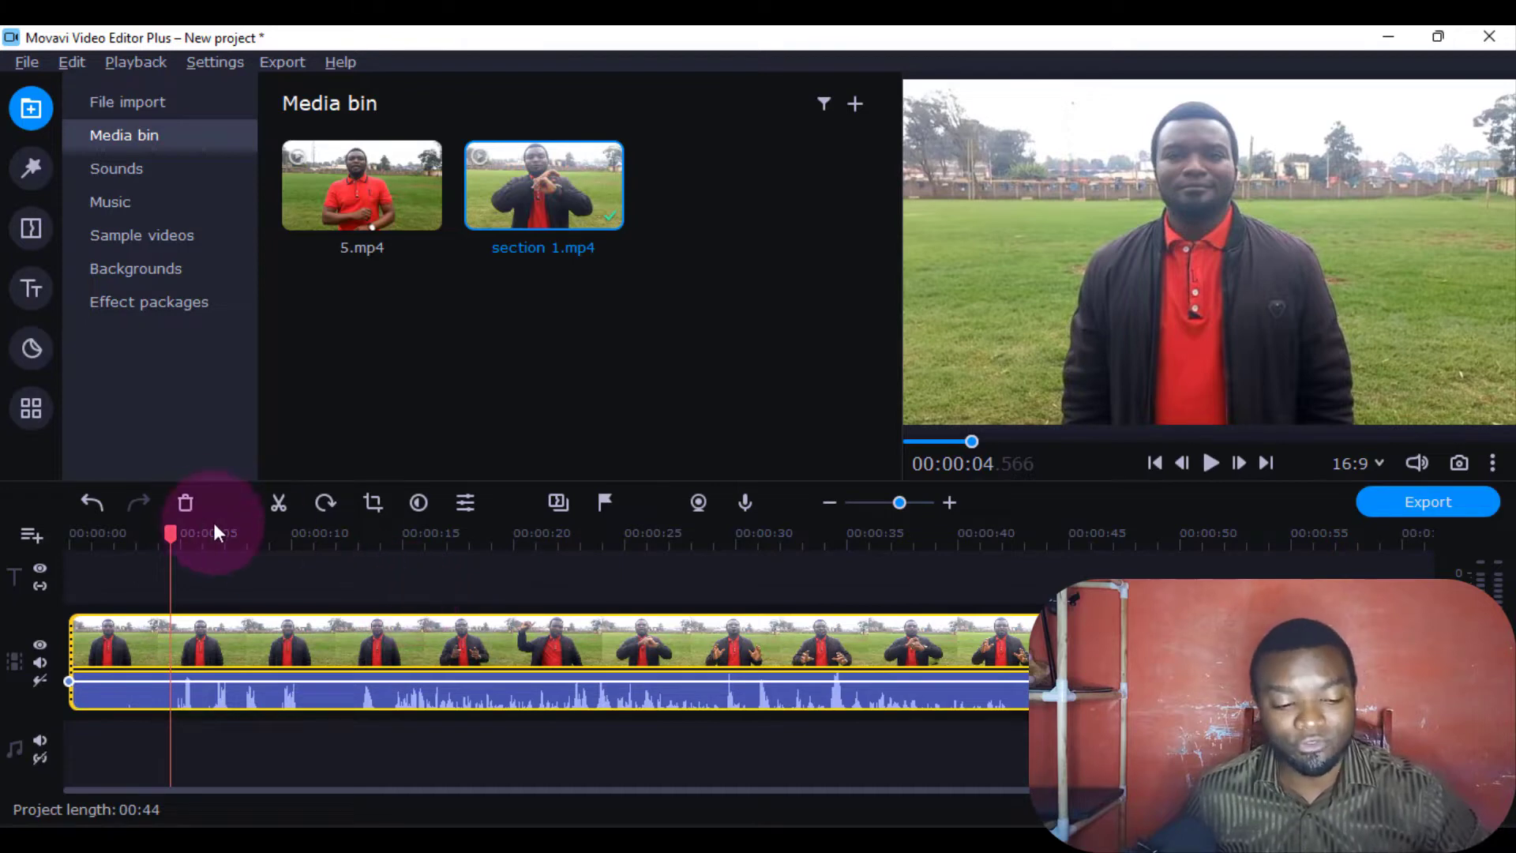
Step: Split the clip at 00:00:04.700, shift the remainder right, and select the first piece
{"action": "left_click_drag", "start_coordinate": [170, 536], "coordinate": [174, 539]}
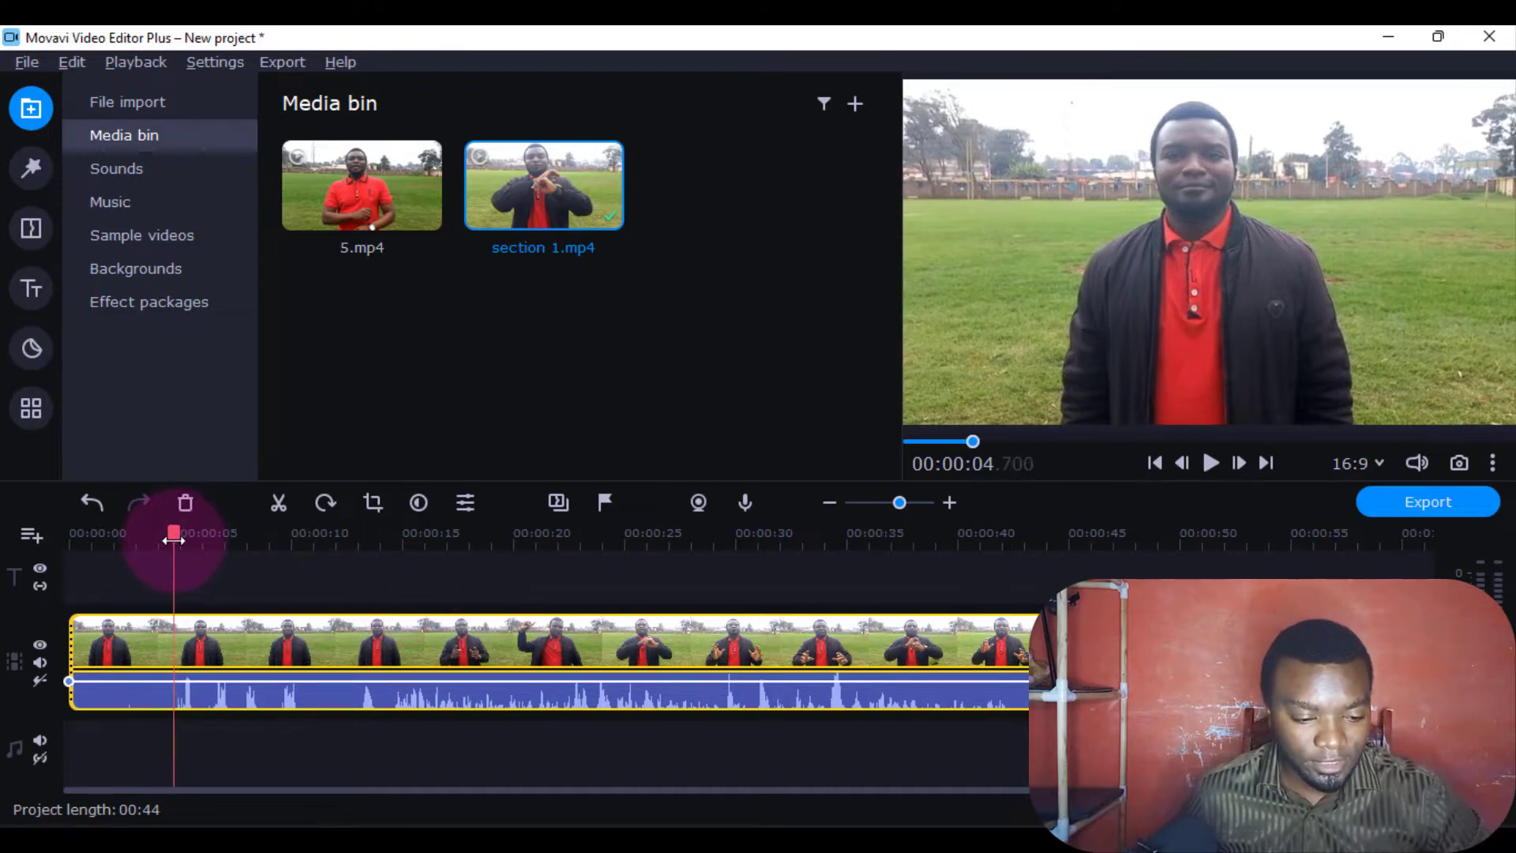
{"action": "left_click", "coordinate": [278, 502]}
{"action": "left_click_drag", "start_coordinate": [302, 660], "coordinate": [511, 652]}
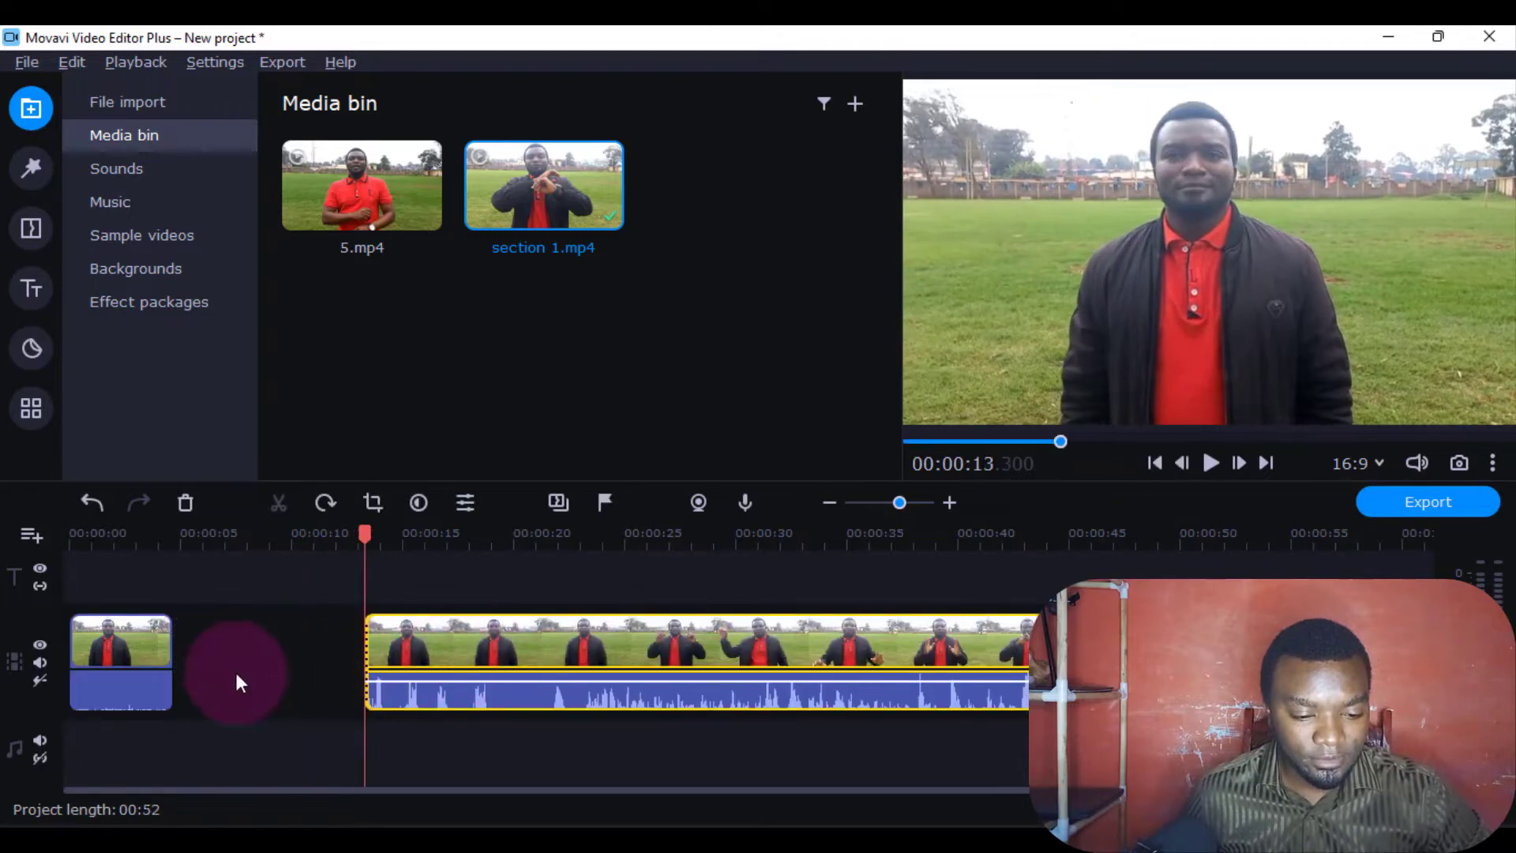
{"action": "left_click", "coordinate": [135, 636]}
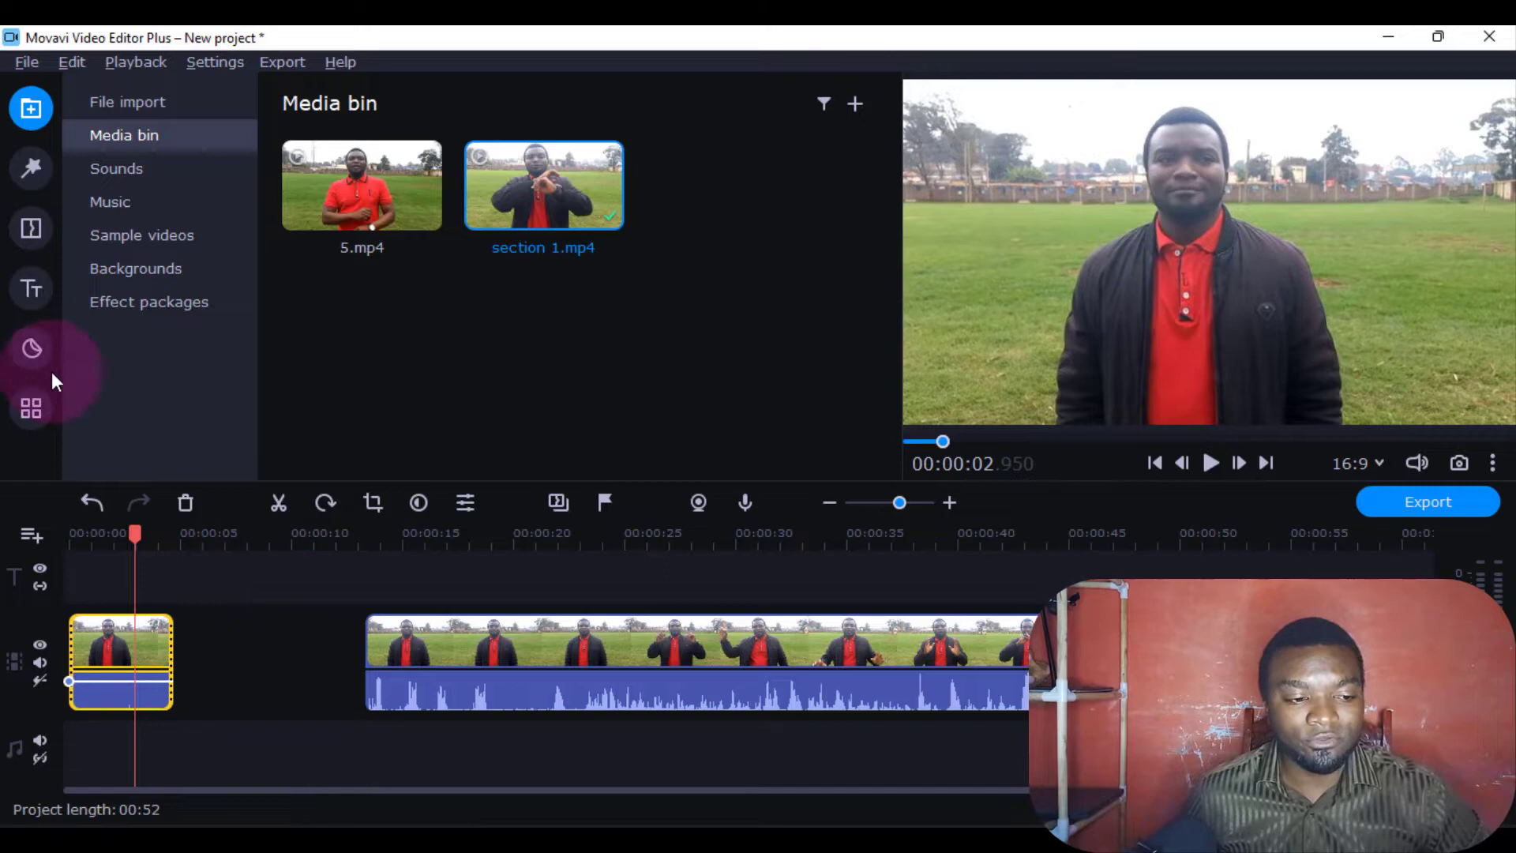
Step: Open the Stabilization tool from All tools, targeting the short opening clip
{"action": "left_click", "coordinate": [37, 418]}
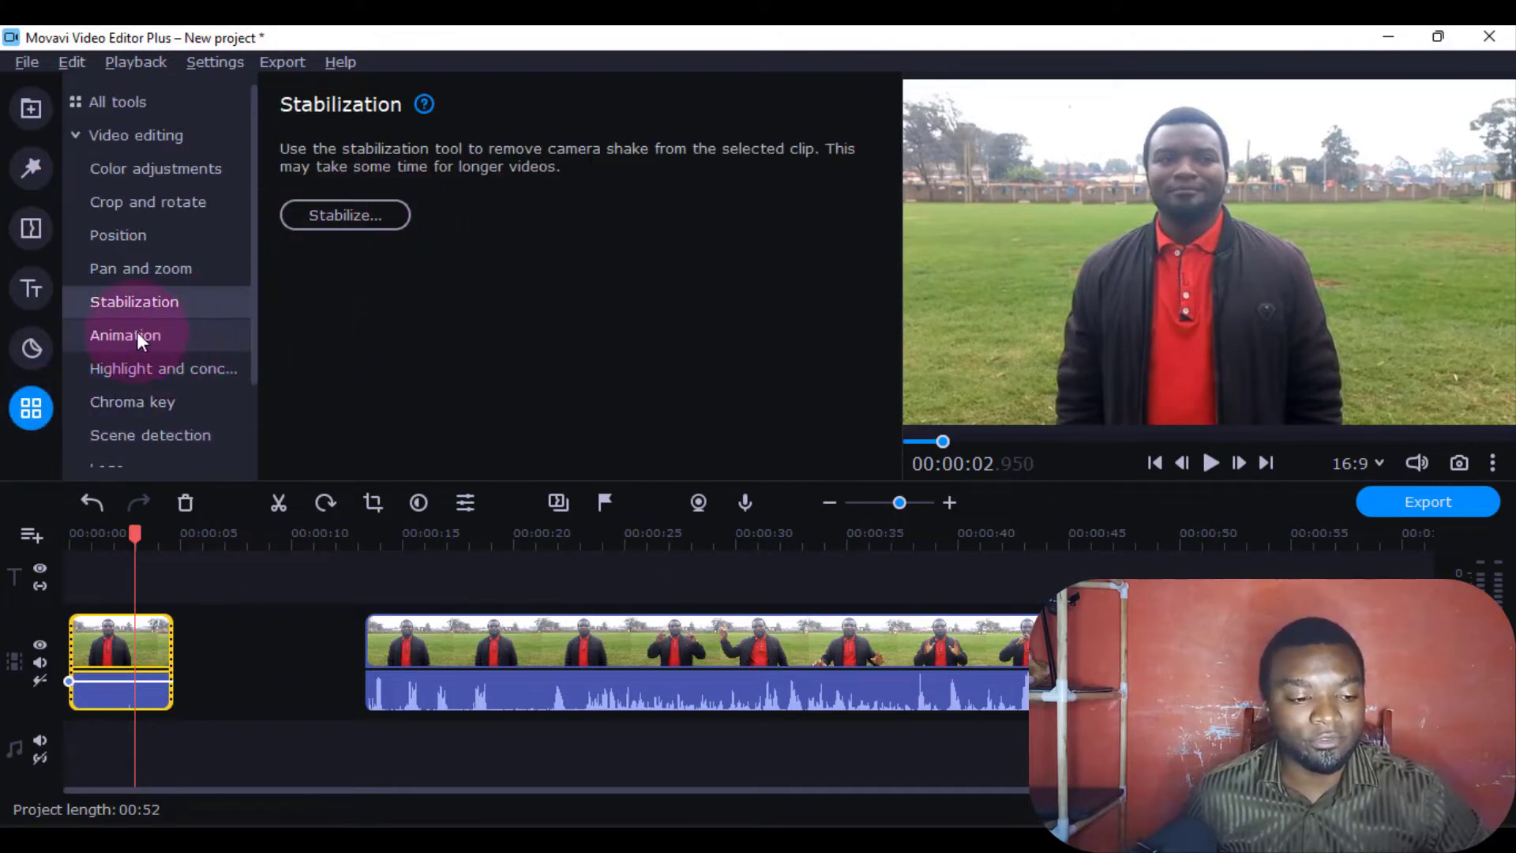
{"action": "left_click", "coordinate": [74, 135]}
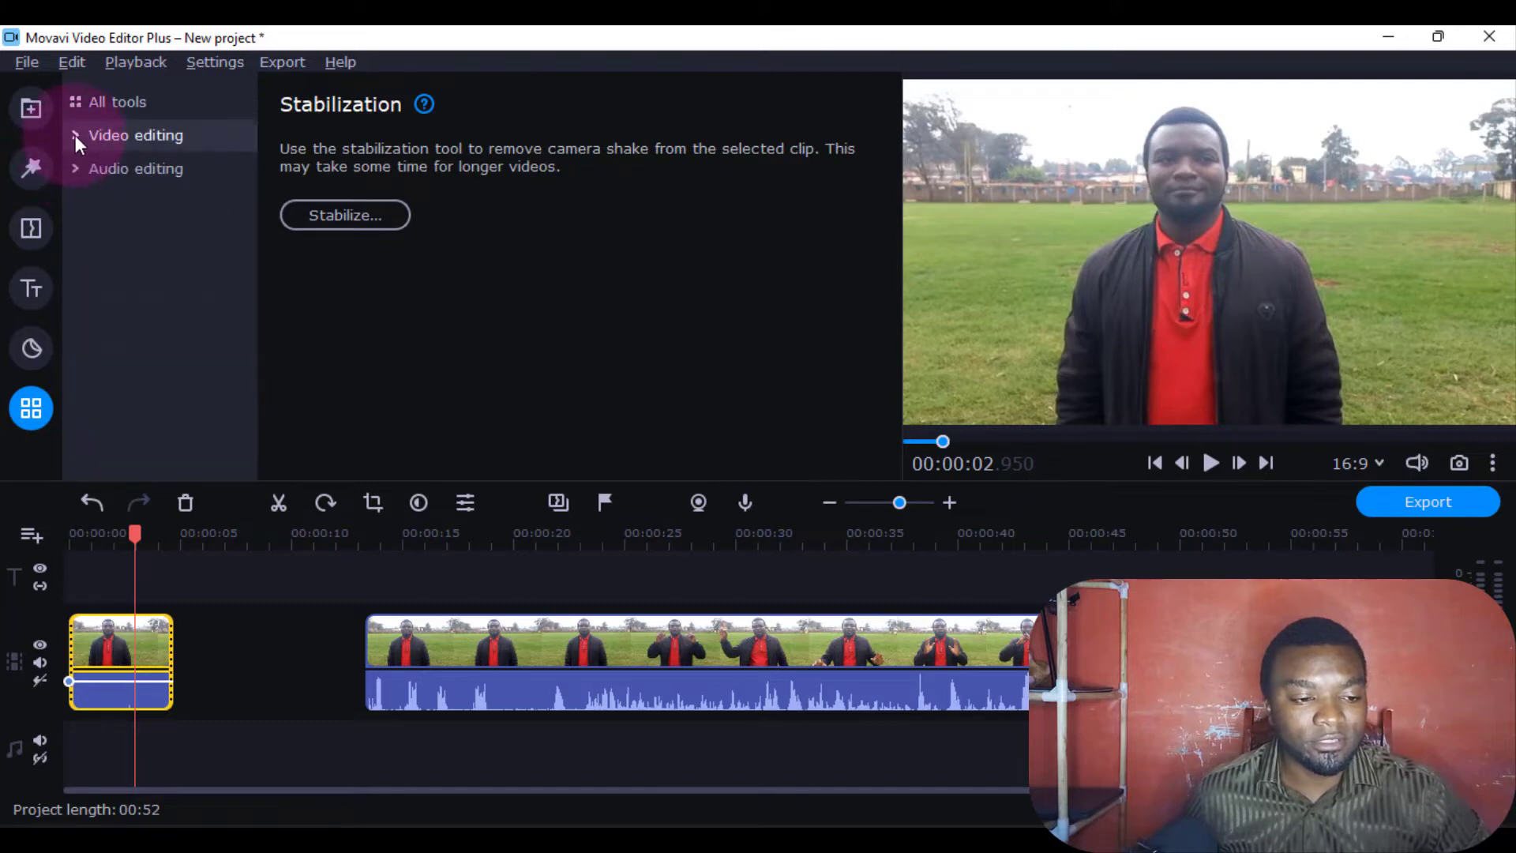
{"action": "left_click", "coordinate": [73, 138]}
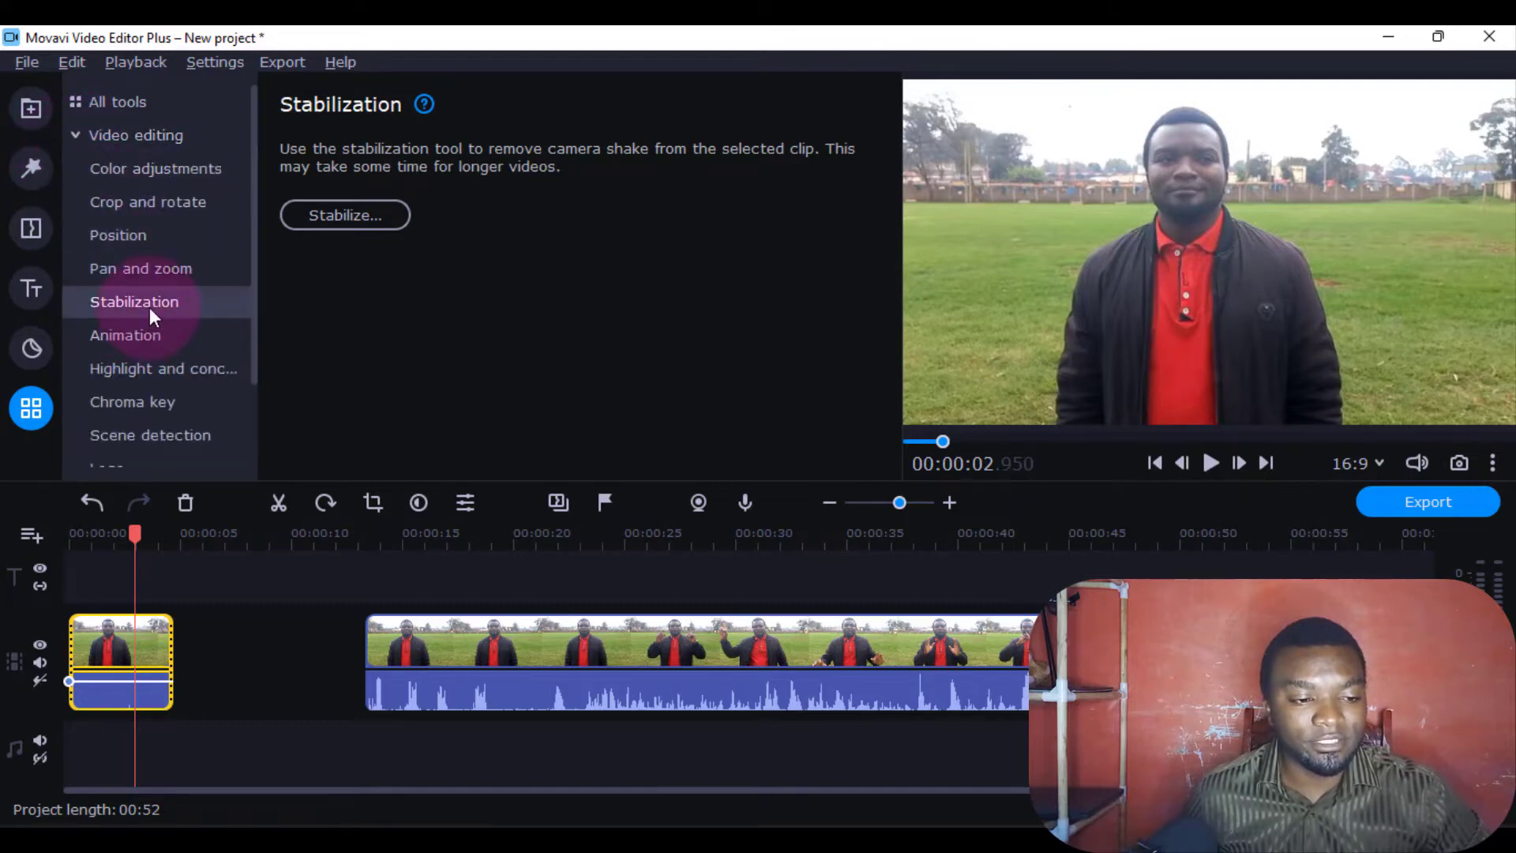
{"action": "left_click", "coordinate": [82, 105]}
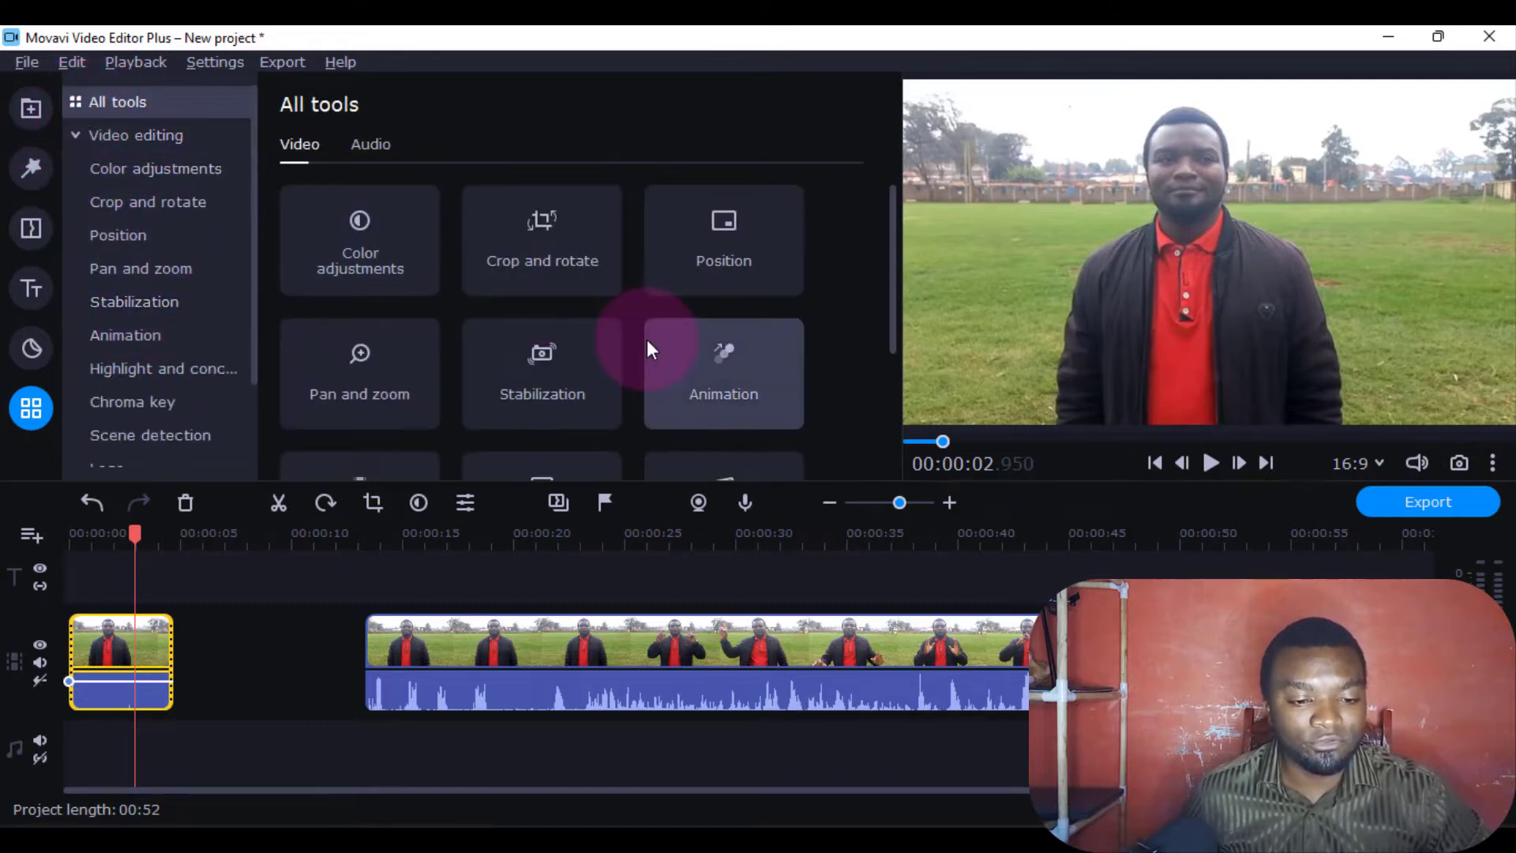
{"action": "left_click", "coordinate": [562, 379]}
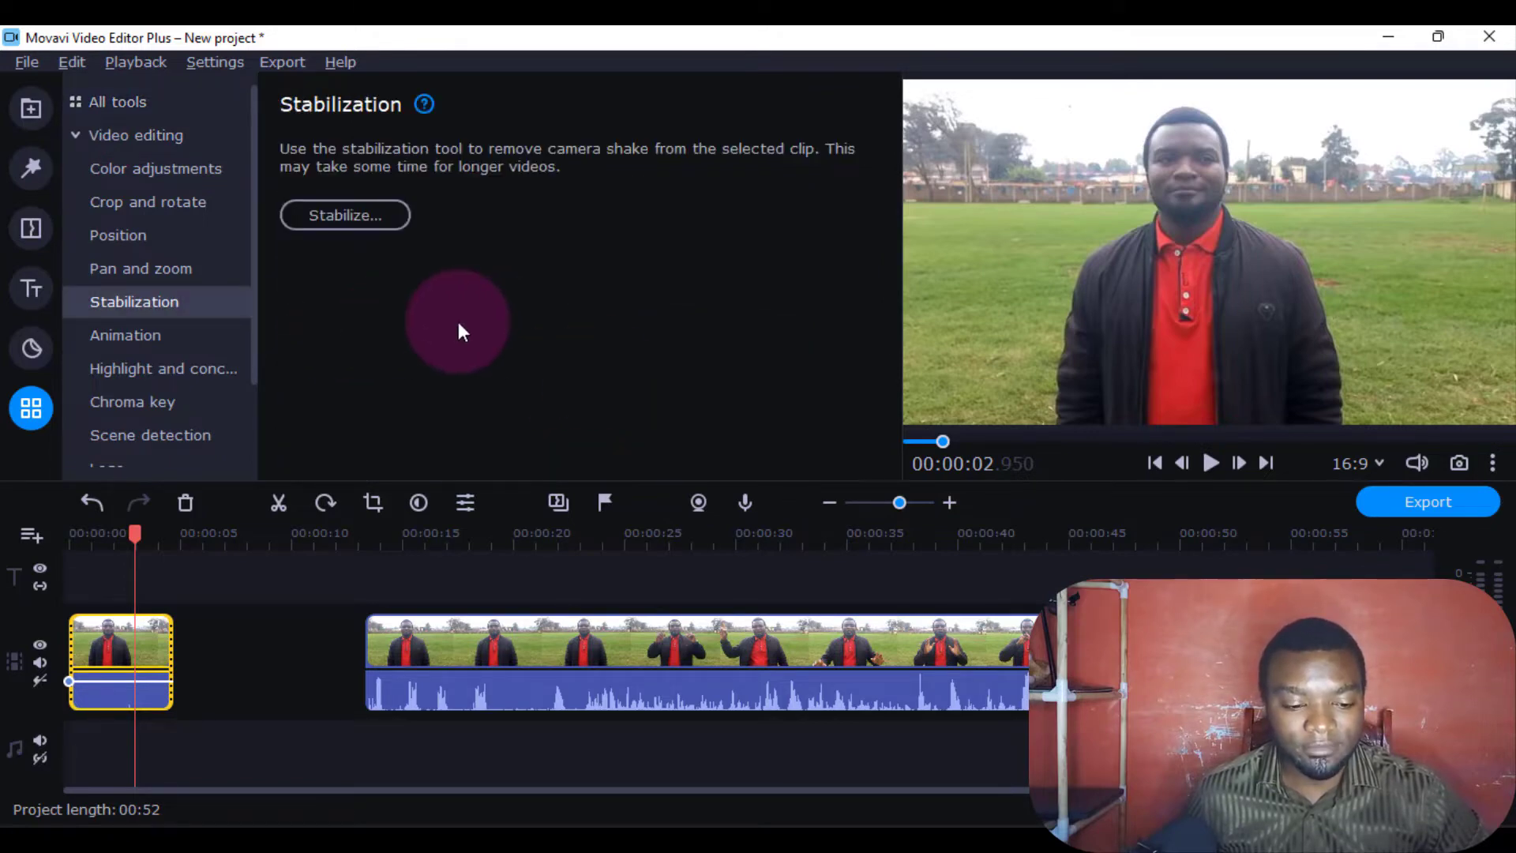
{"action": "left_click", "coordinate": [152, 667]}
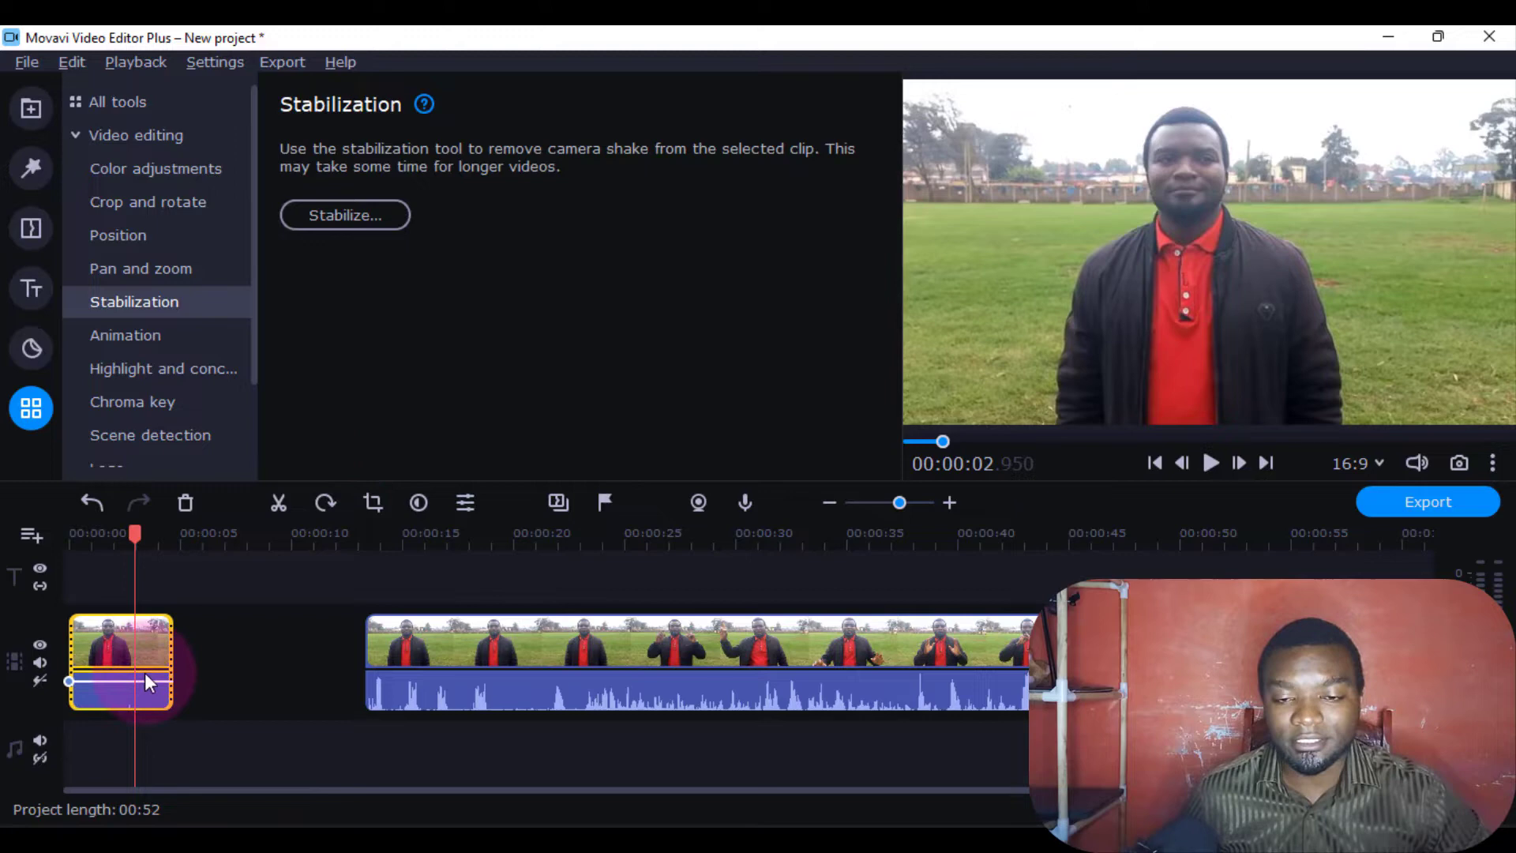
Step: Run video stabilization at Accuracy 15, Shaking 5, Radius 6, Smoothing 15, Fixed edge cropping
{"action": "left_click", "coordinate": [341, 218]}
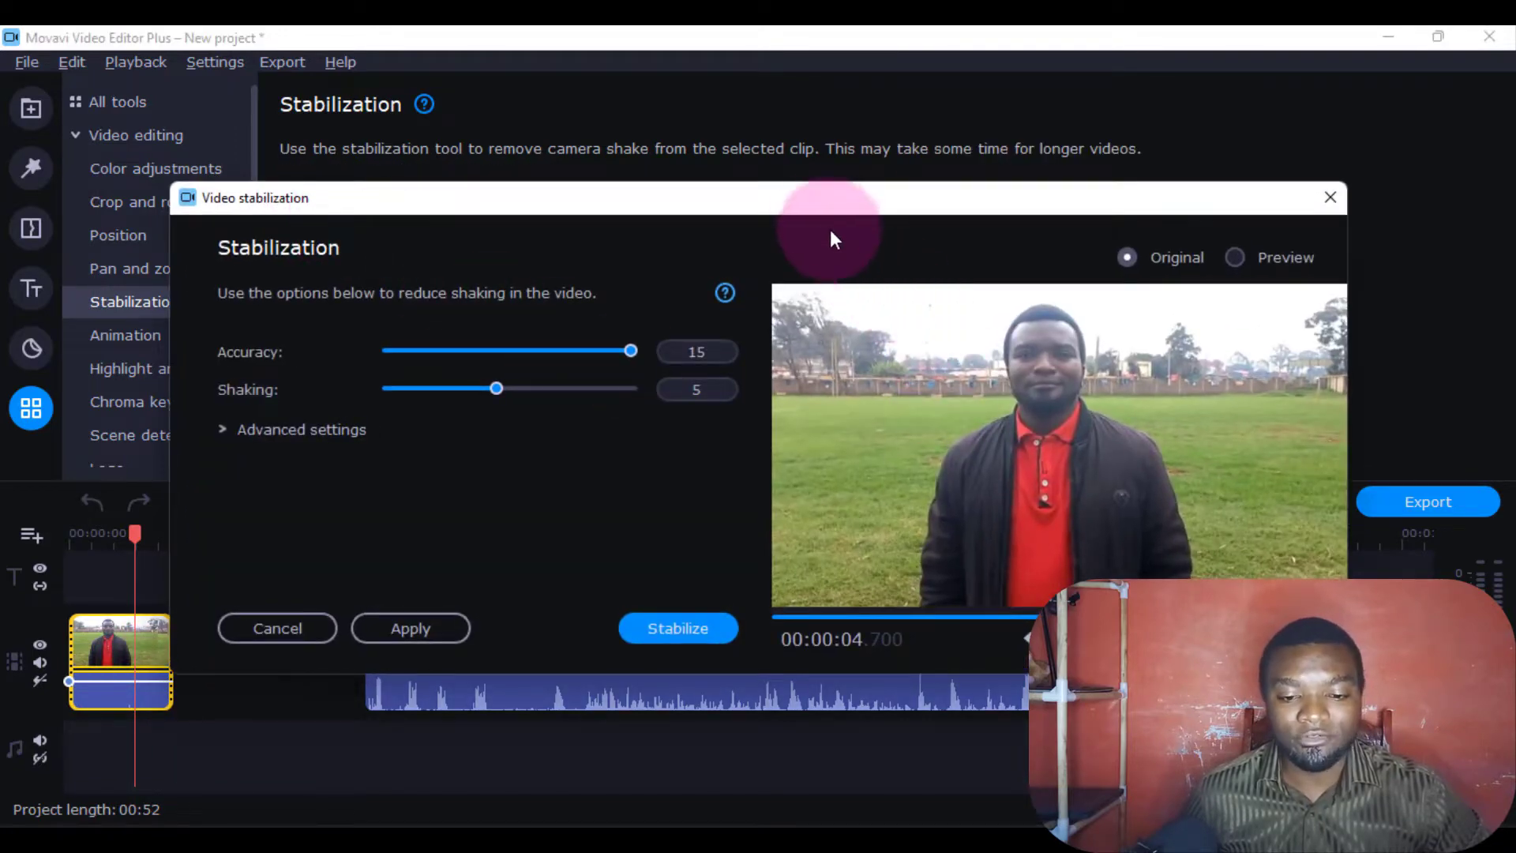
{"action": "left_click_drag", "start_coordinate": [831, 229], "coordinate": [827, 150]}
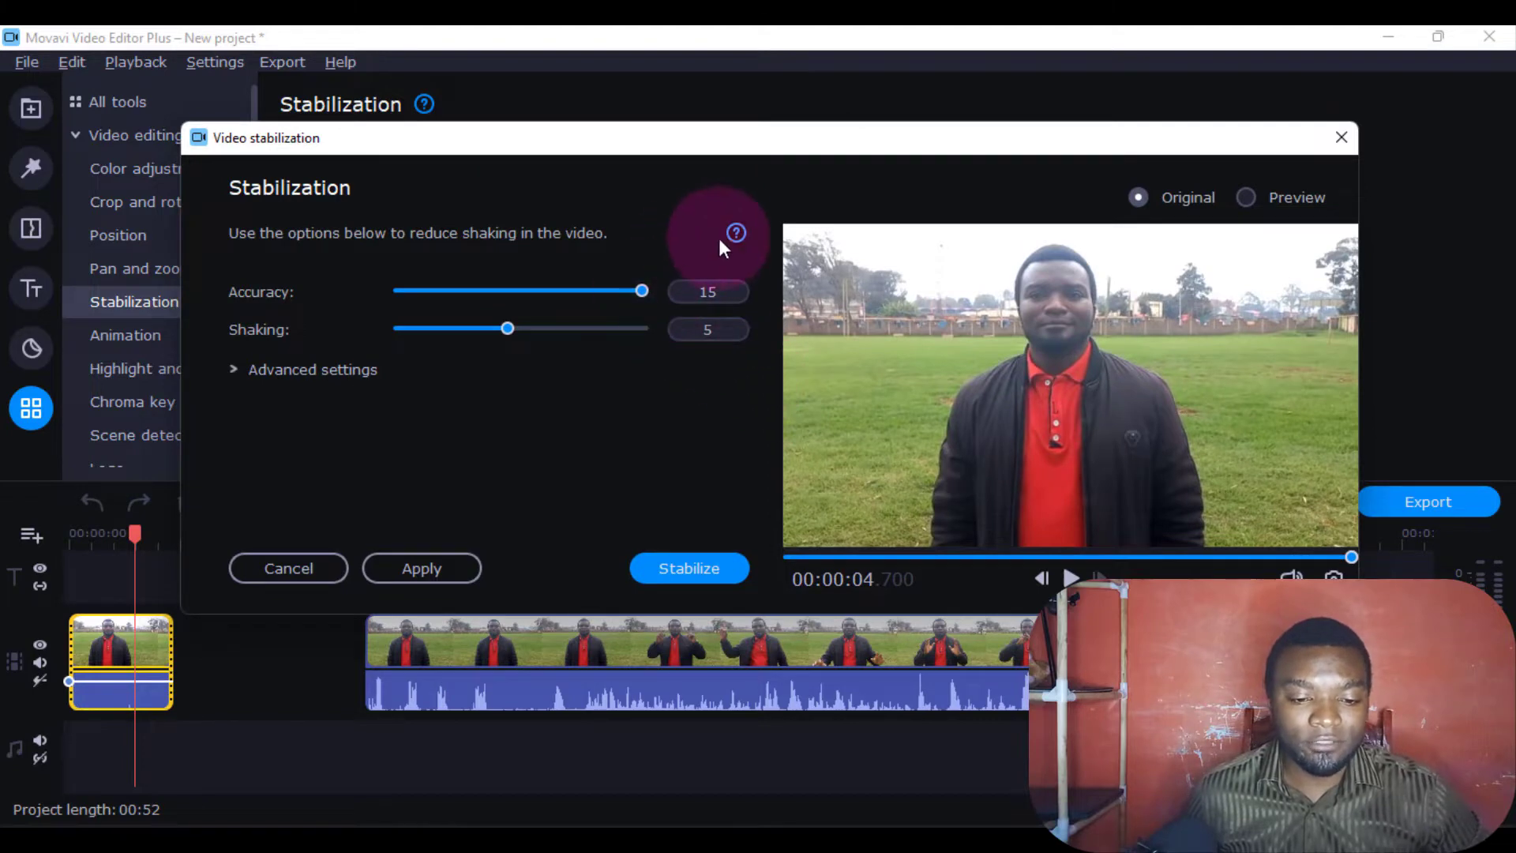
{"action": "mouse_move", "coordinate": [734, 234]}
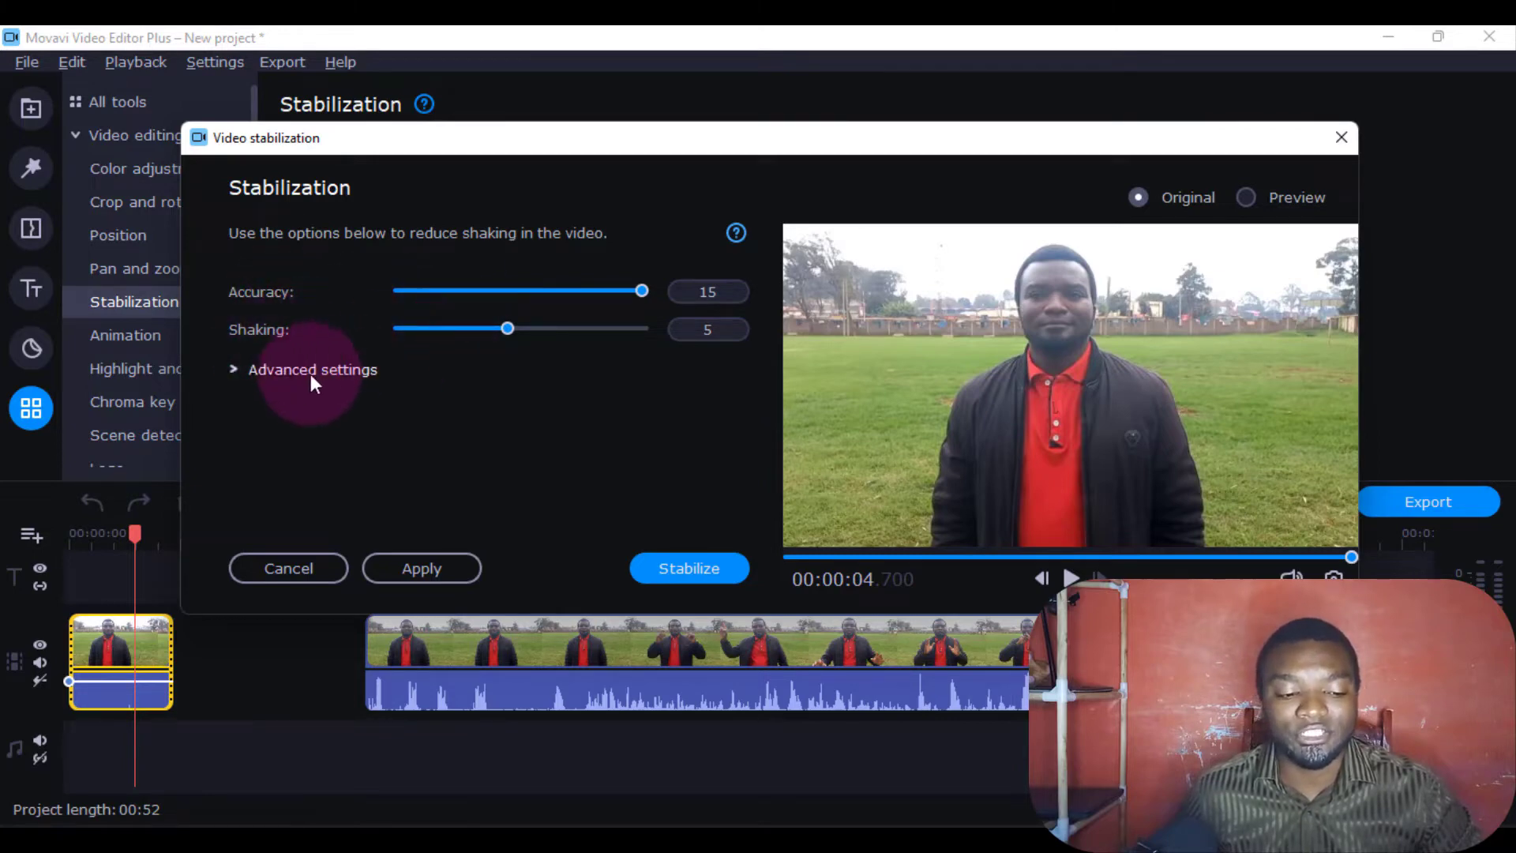
{"action": "left_click", "coordinate": [234, 370]}
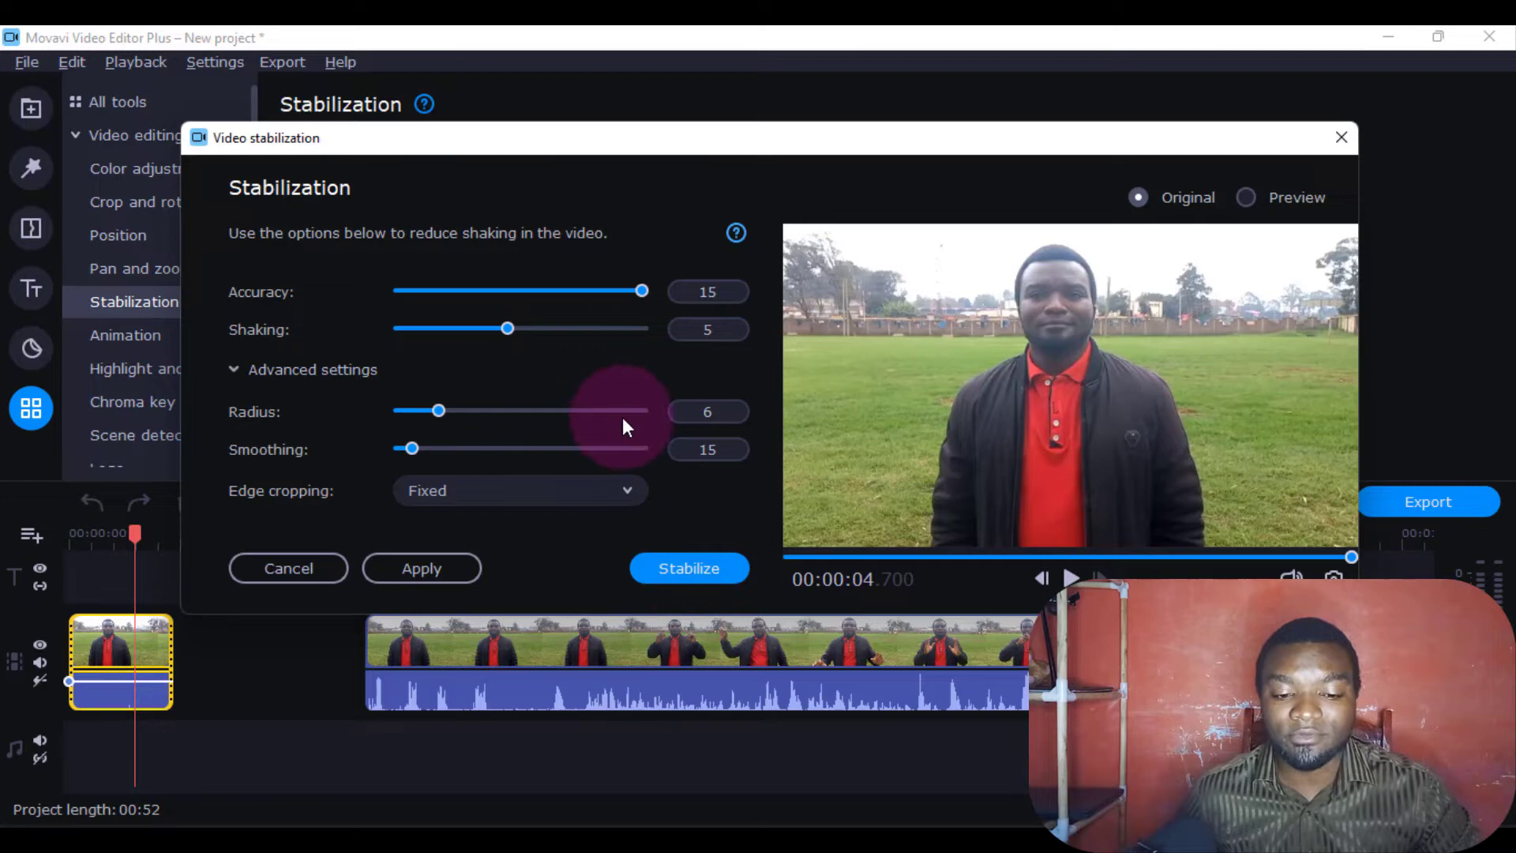
{"action": "left_click", "coordinate": [717, 570]}
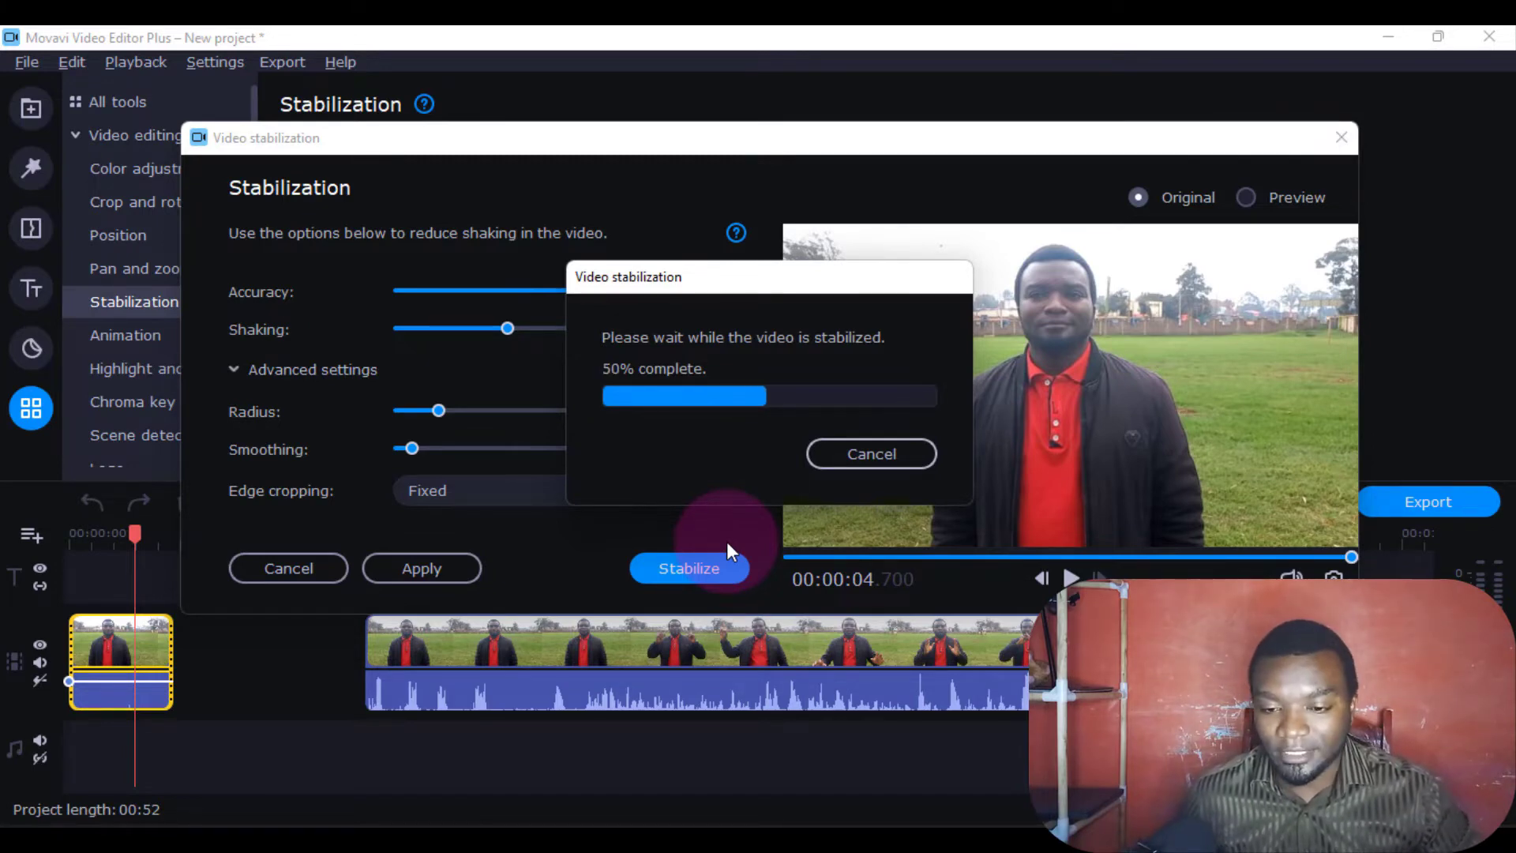
Step: Compare the Original and stabilized Preview playback, then rewind the preview to its start
{"action": "left_click", "coordinate": [1138, 197]}
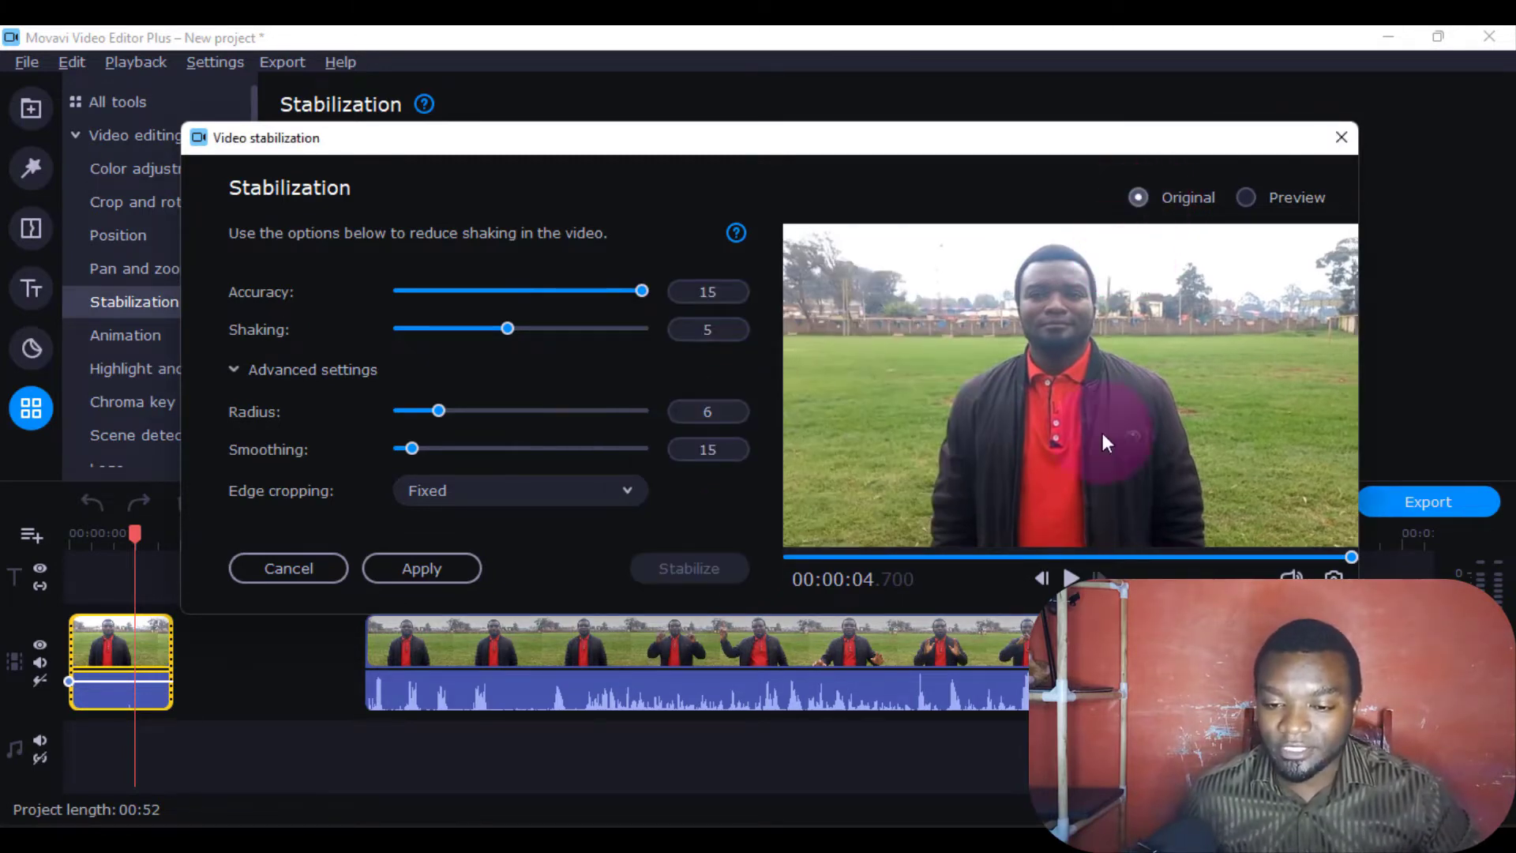
{"action": "left_click", "coordinate": [1068, 576]}
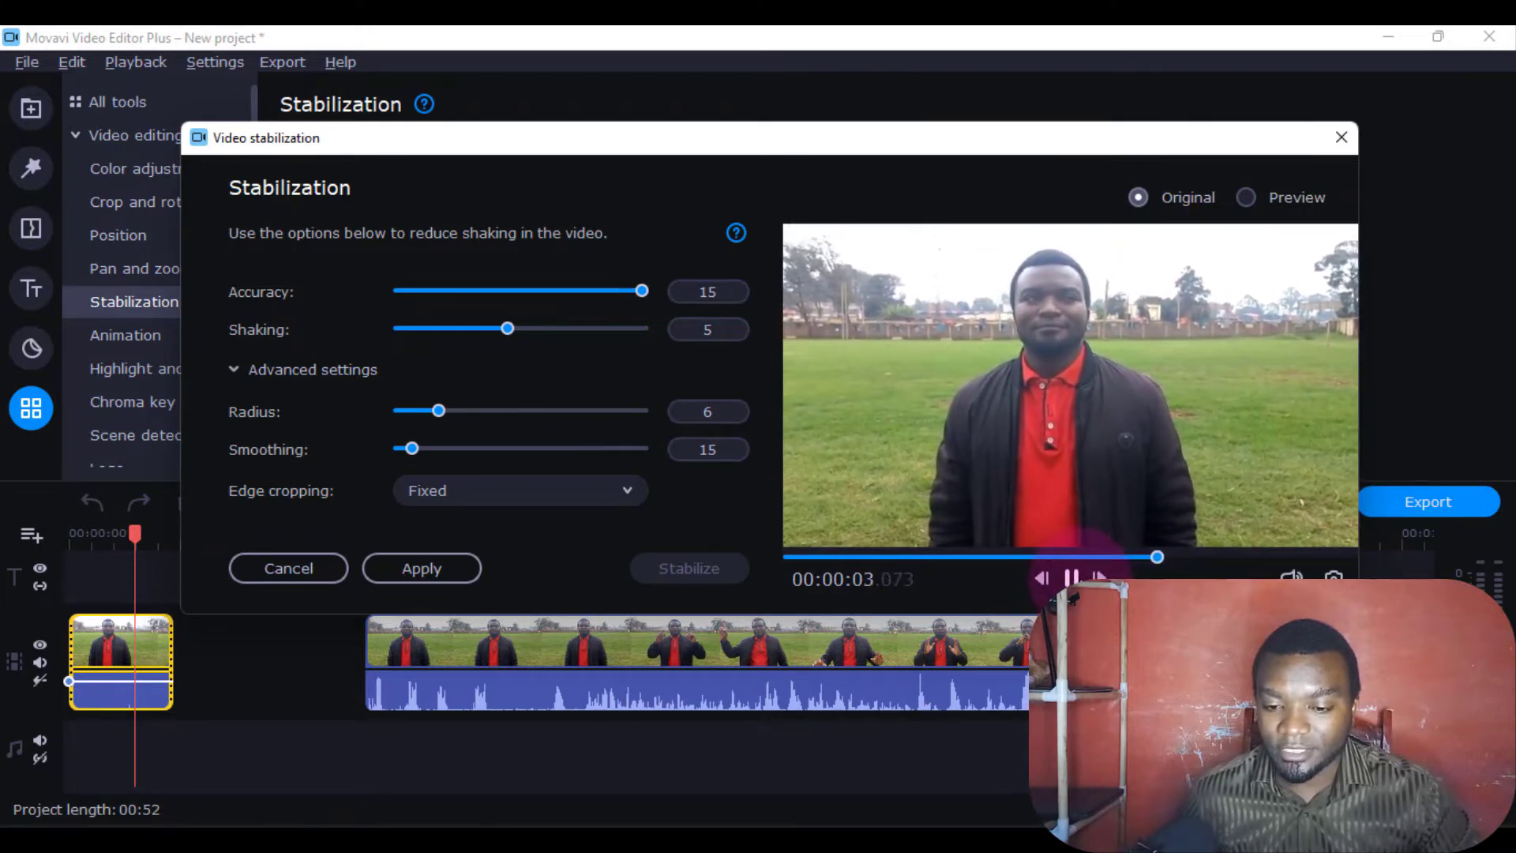
{"action": "left_click", "coordinate": [1071, 574]}
{"action": "left_click", "coordinate": [1247, 198]}
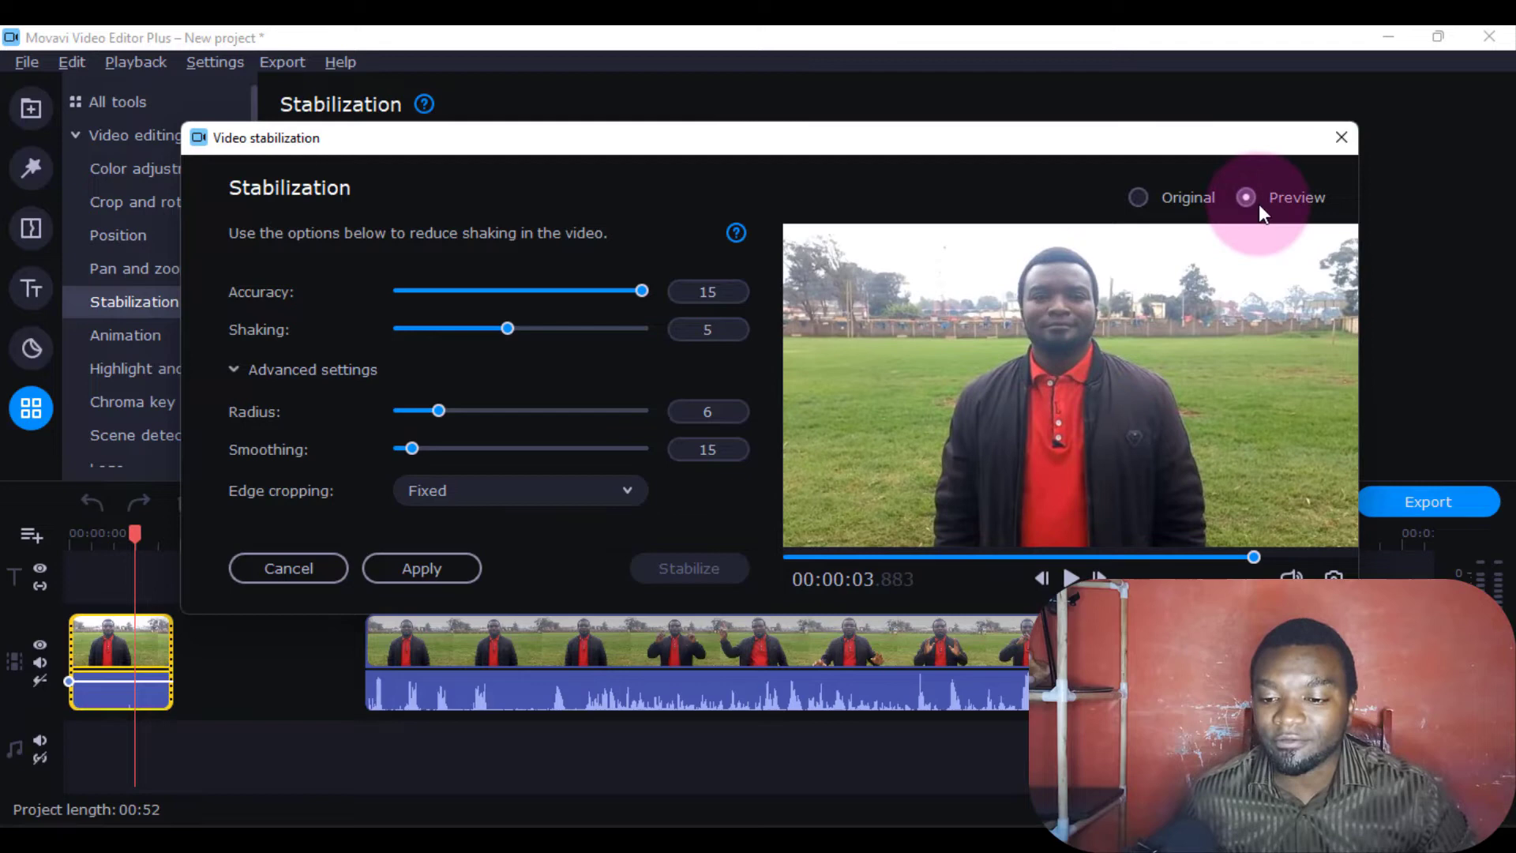
{"action": "left_click", "coordinate": [794, 557]}
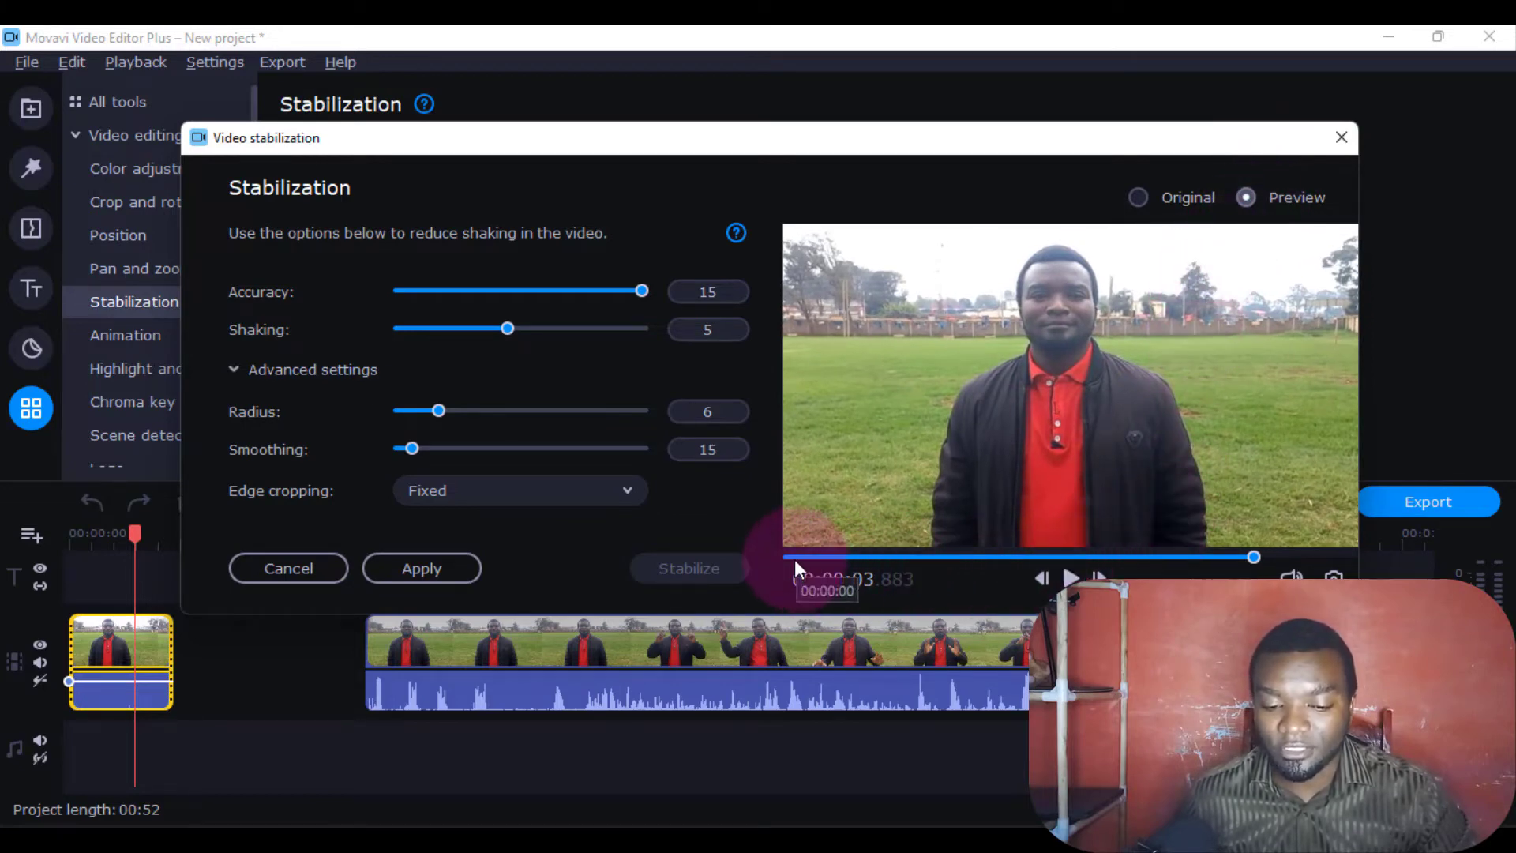
{"action": "left_click", "coordinate": [1072, 575]}
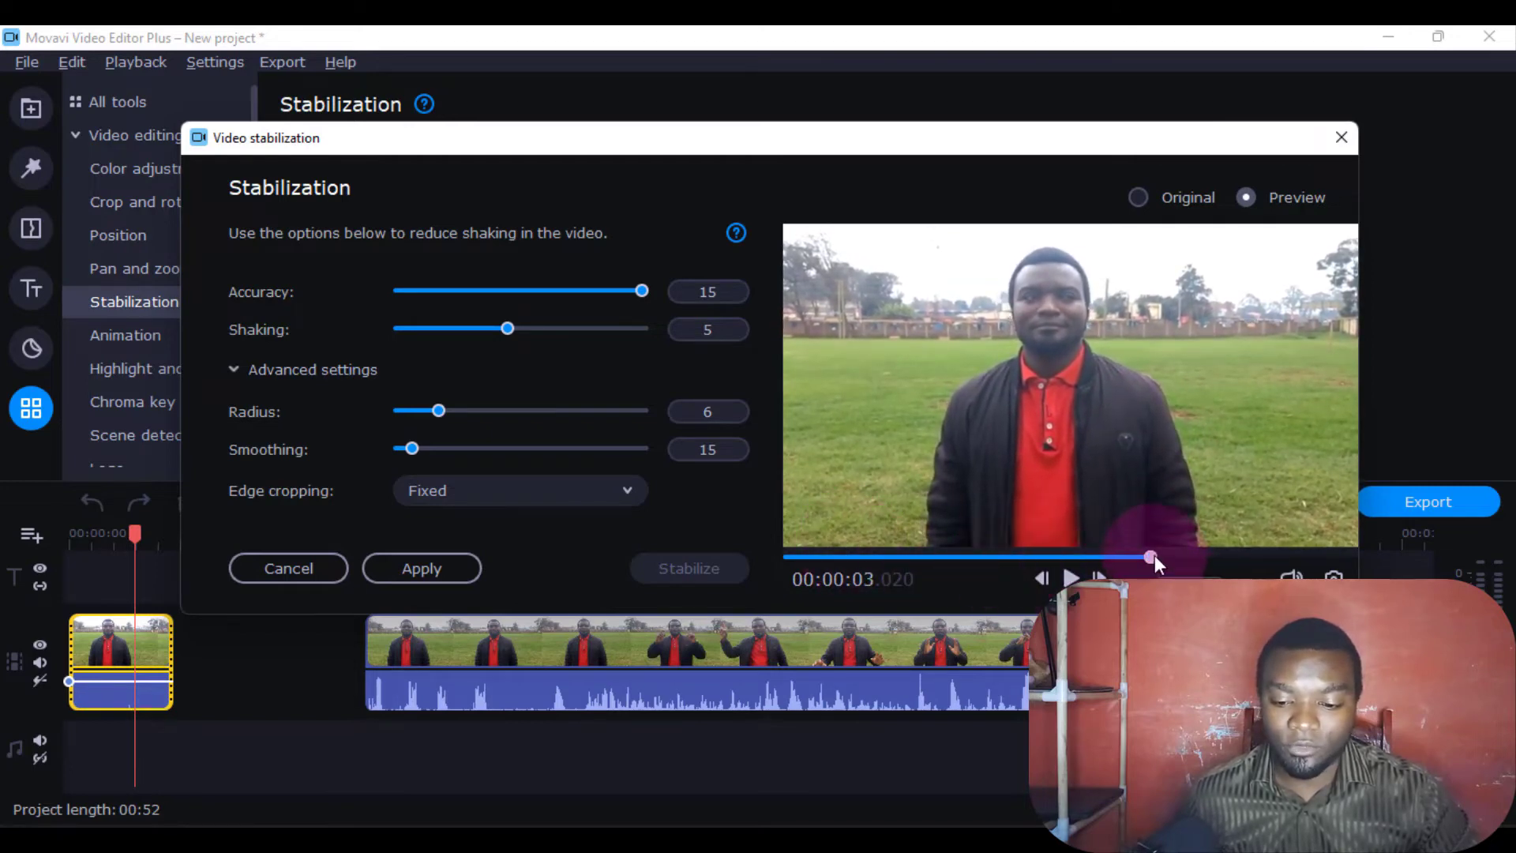
{"action": "left_click", "coordinate": [787, 556]}
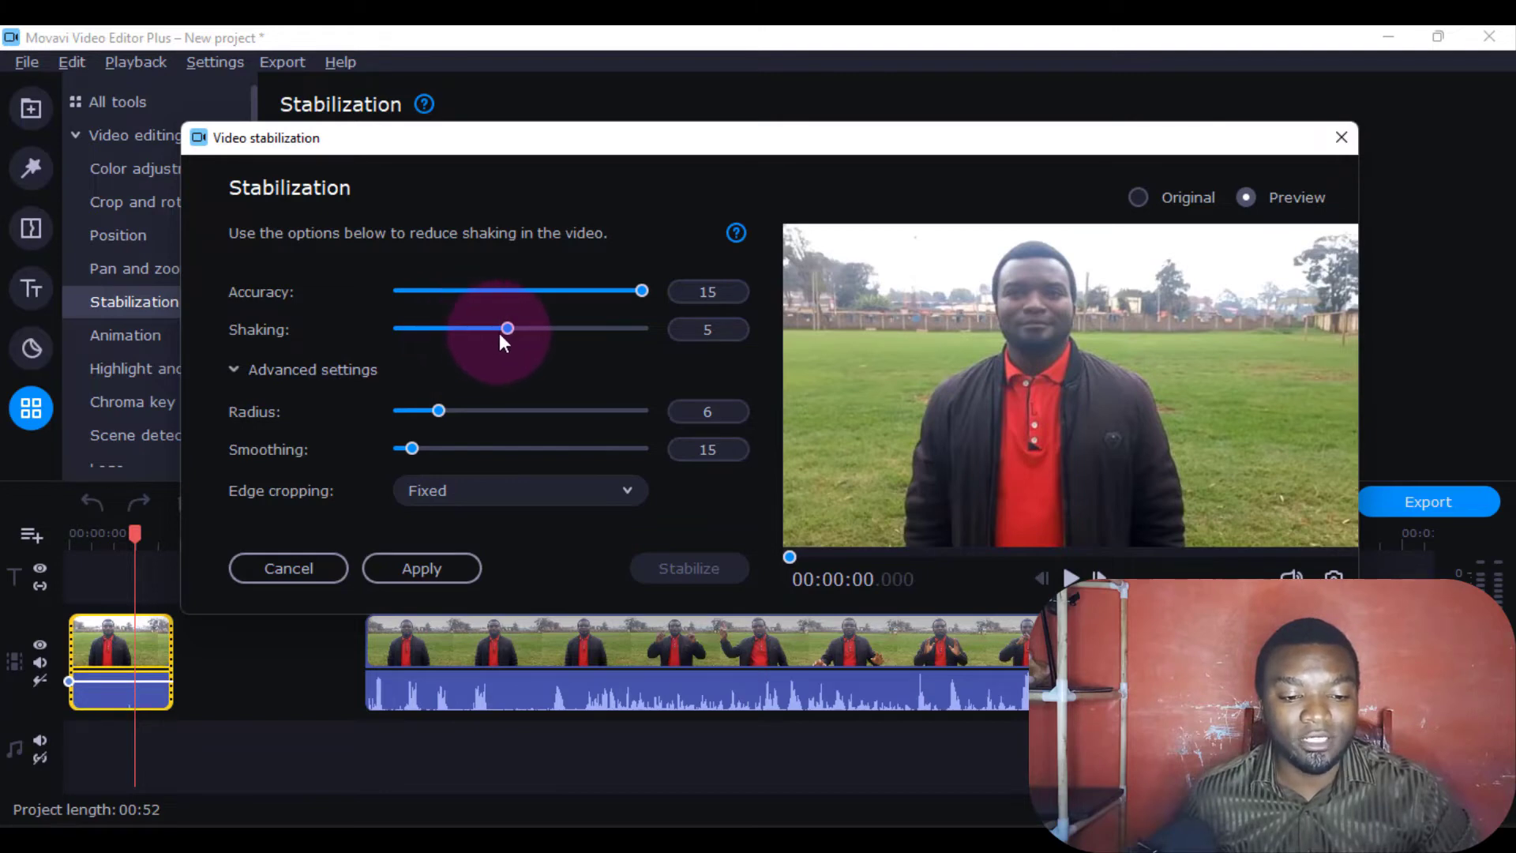
Step: Re-stabilize with Shaking 3 and Smoothing 218, keeping Fixed edge cropping
{"action": "left_click_drag", "start_coordinate": [503, 327], "coordinate": [448, 328]}
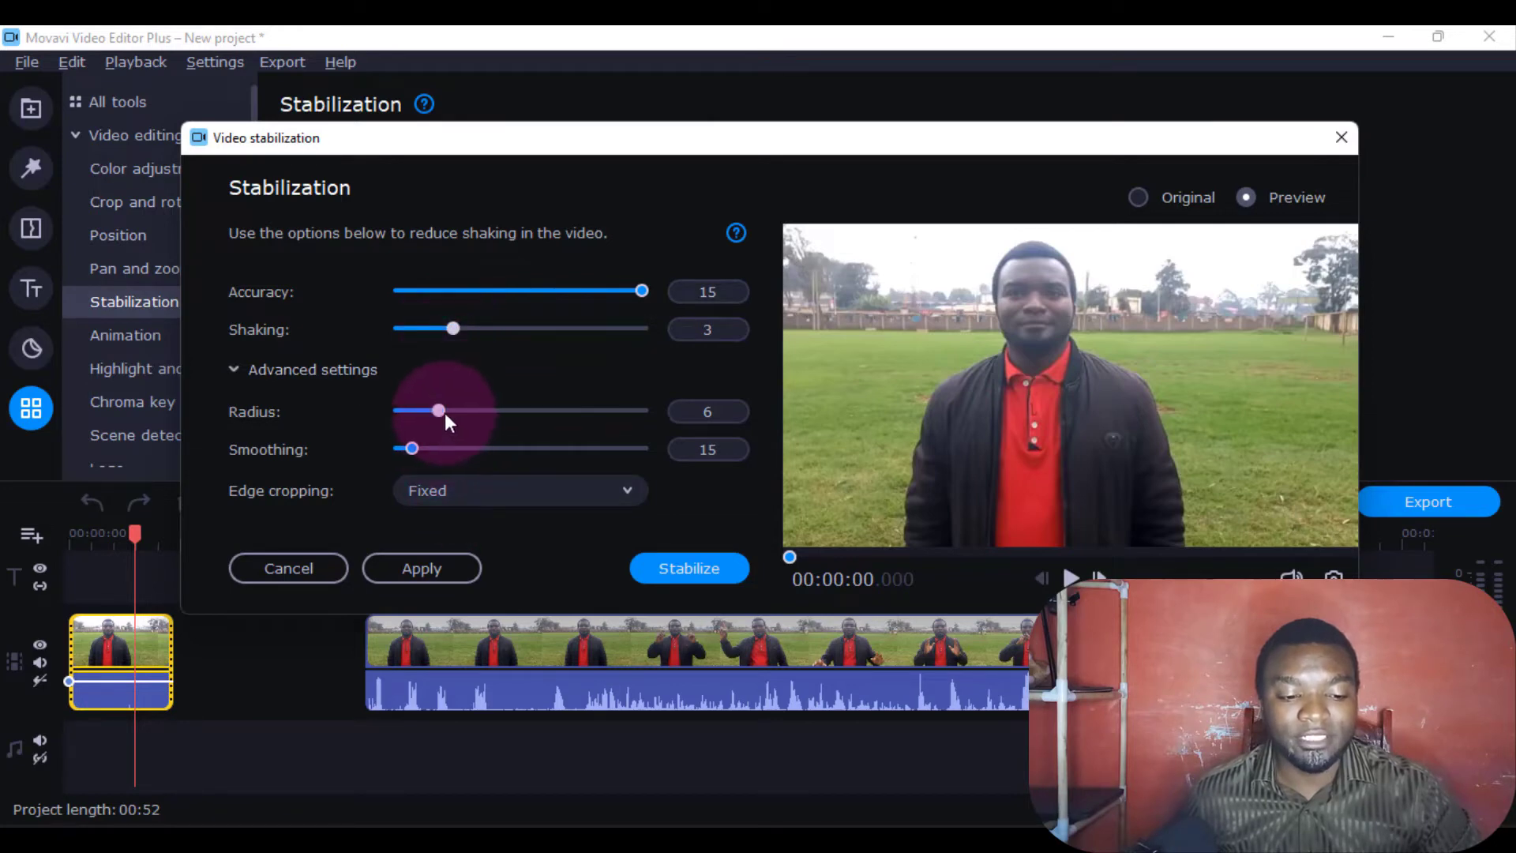
{"action": "left_click_drag", "start_coordinate": [415, 448], "coordinate": [610, 448]}
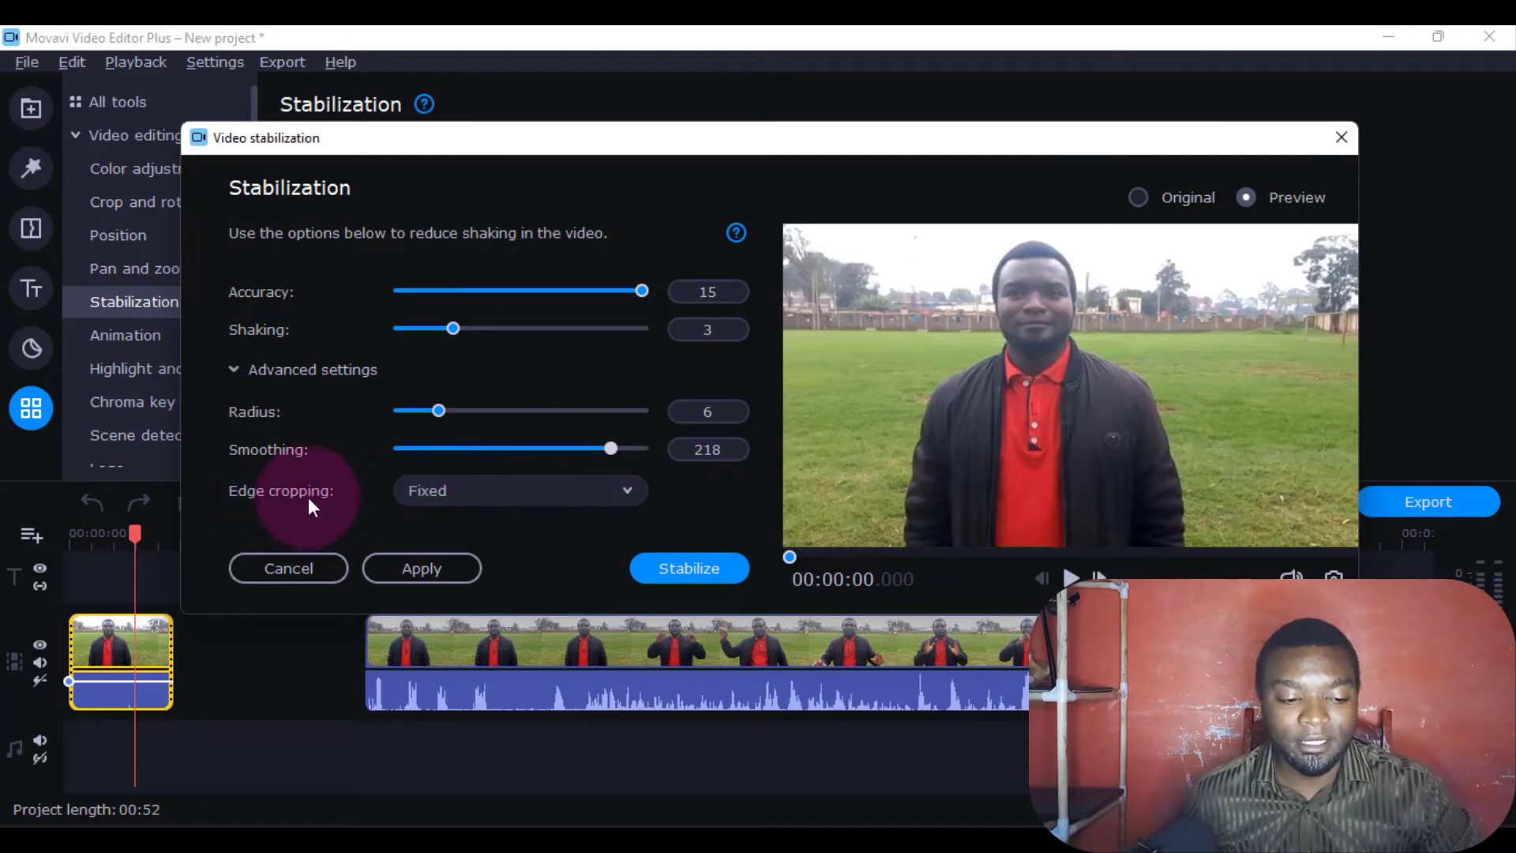
{"action": "left_click", "coordinate": [443, 491]}
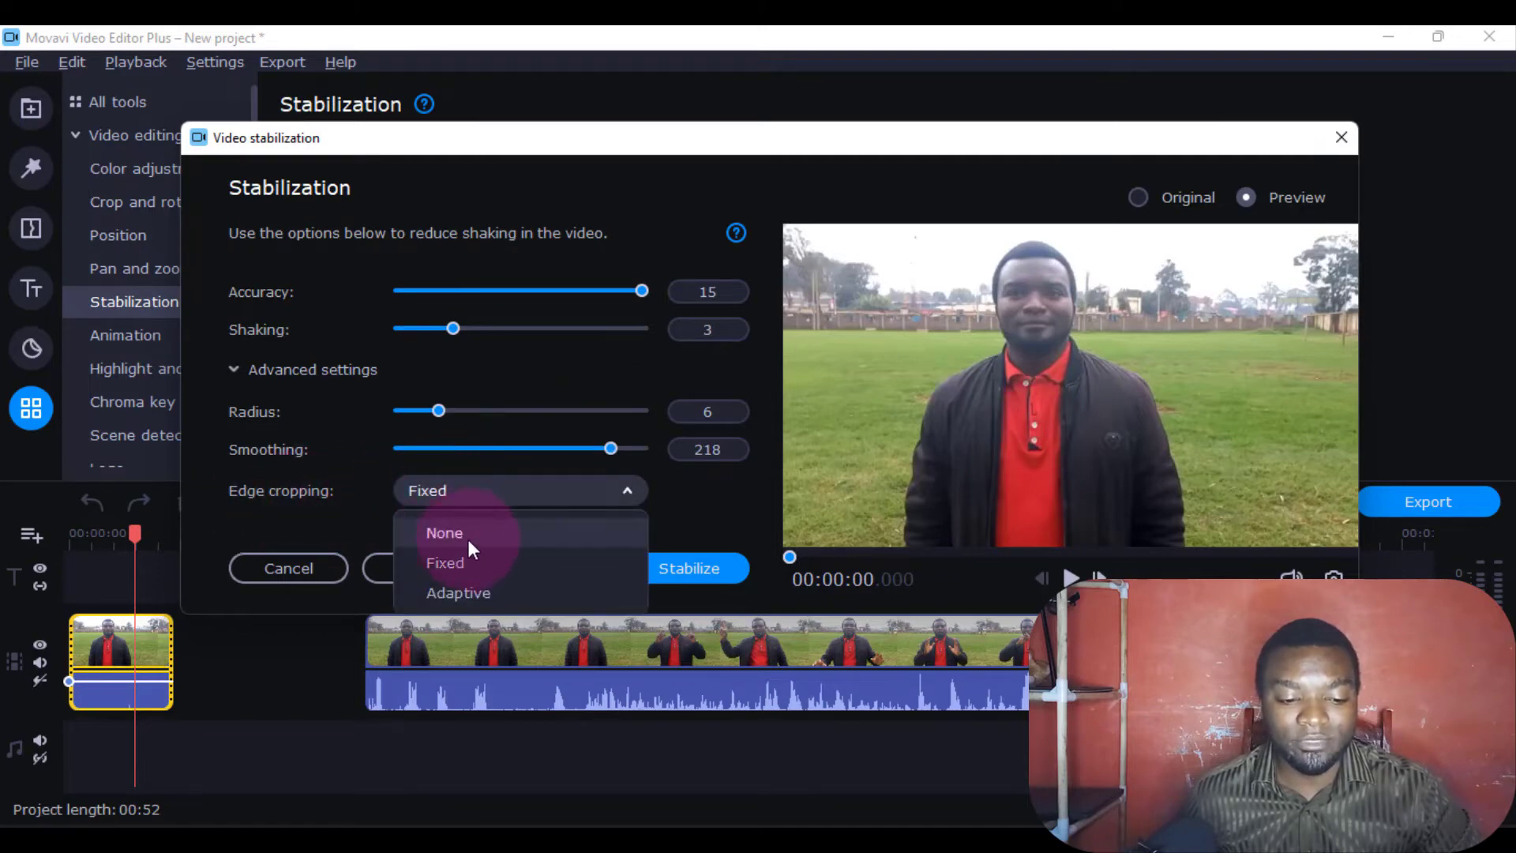
{"action": "left_click", "coordinate": [692, 509]}
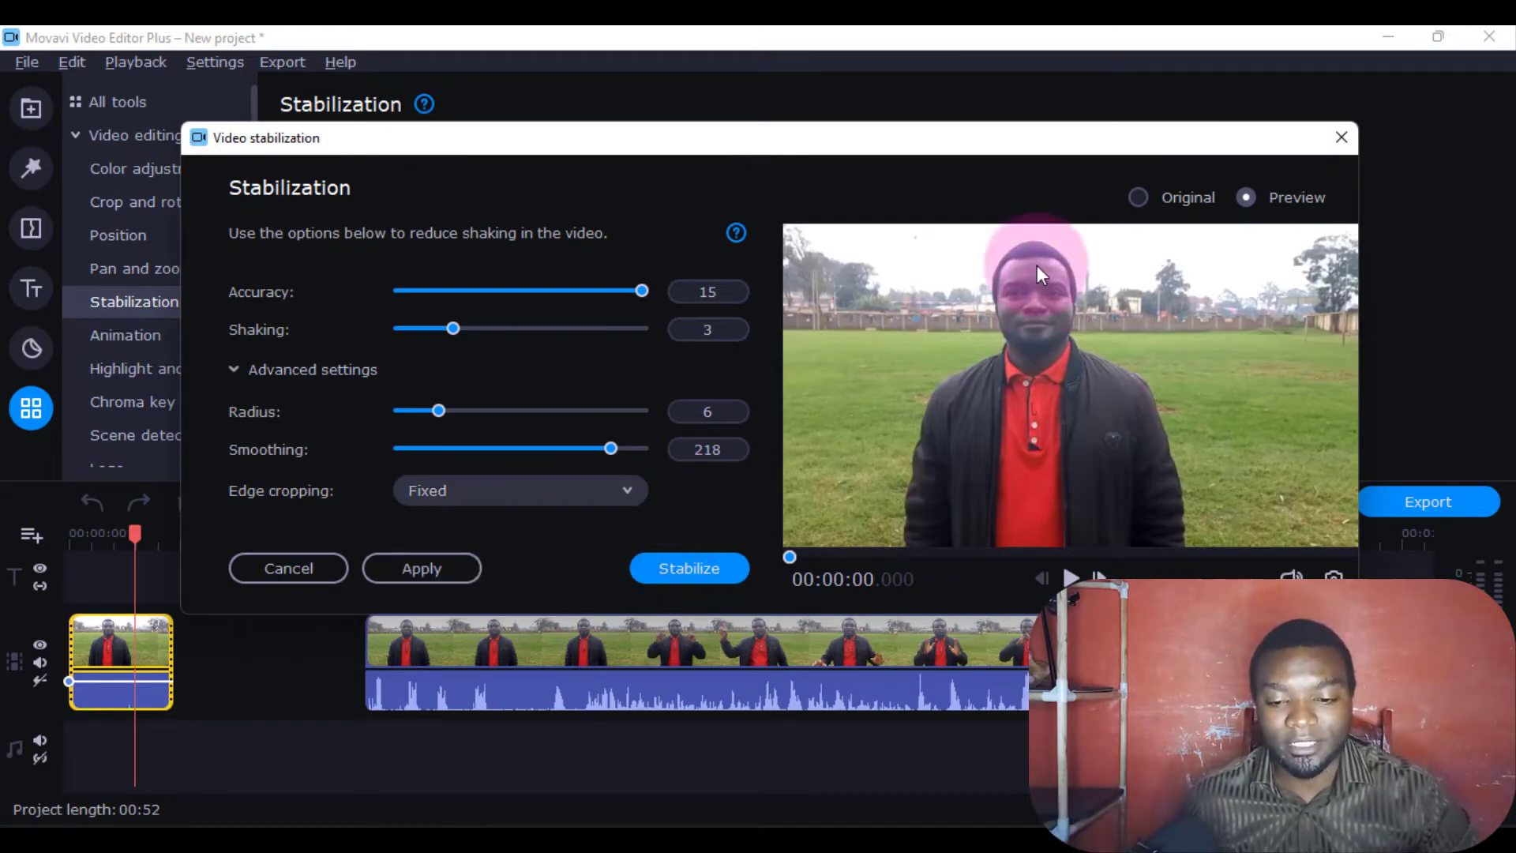
{"action": "left_click", "coordinate": [459, 495]}
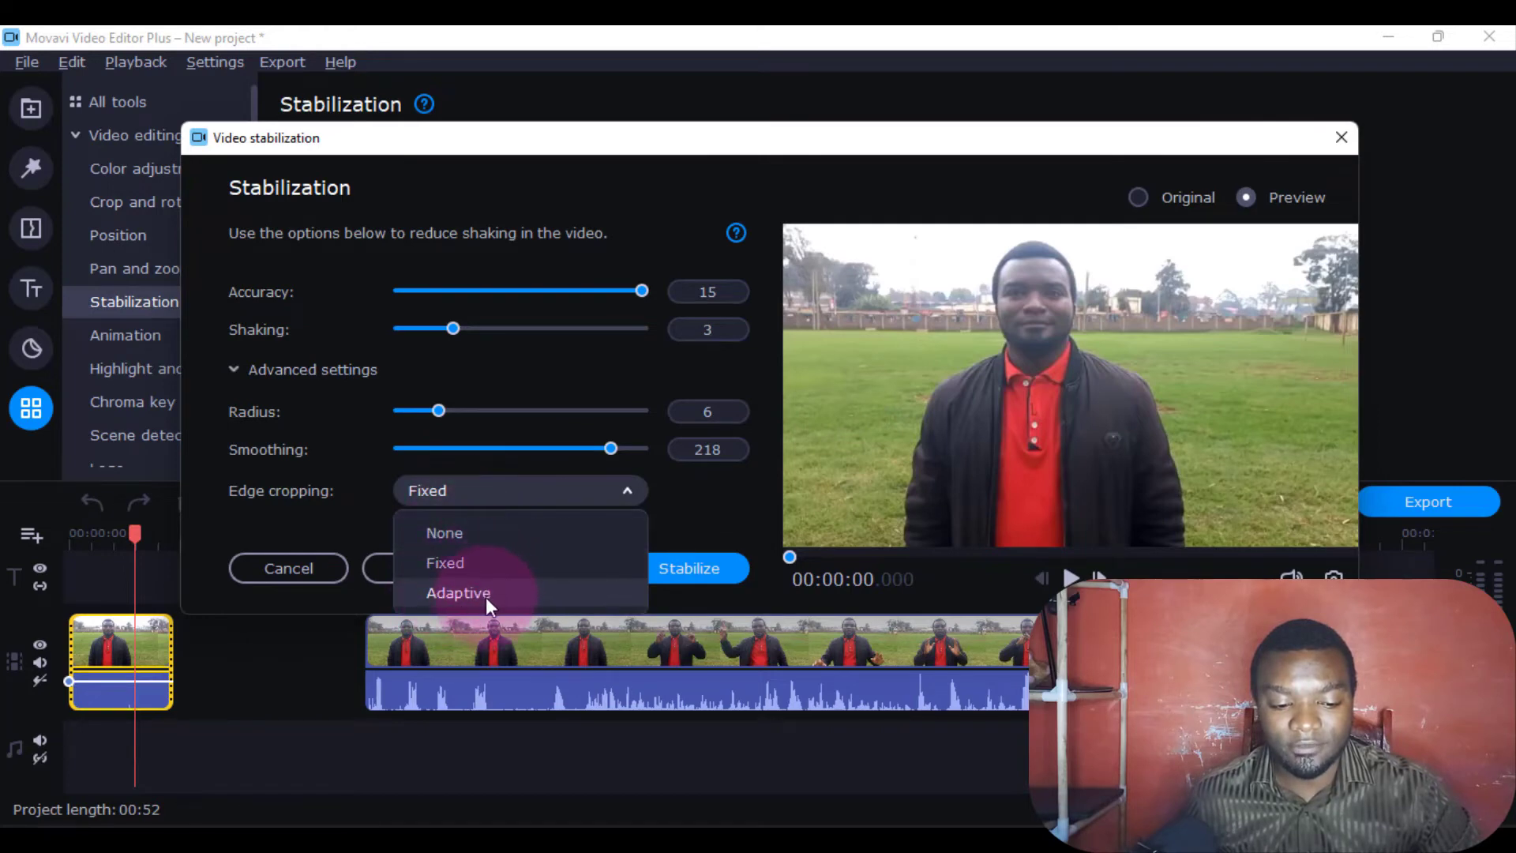
{"action": "left_click", "coordinate": [746, 515]}
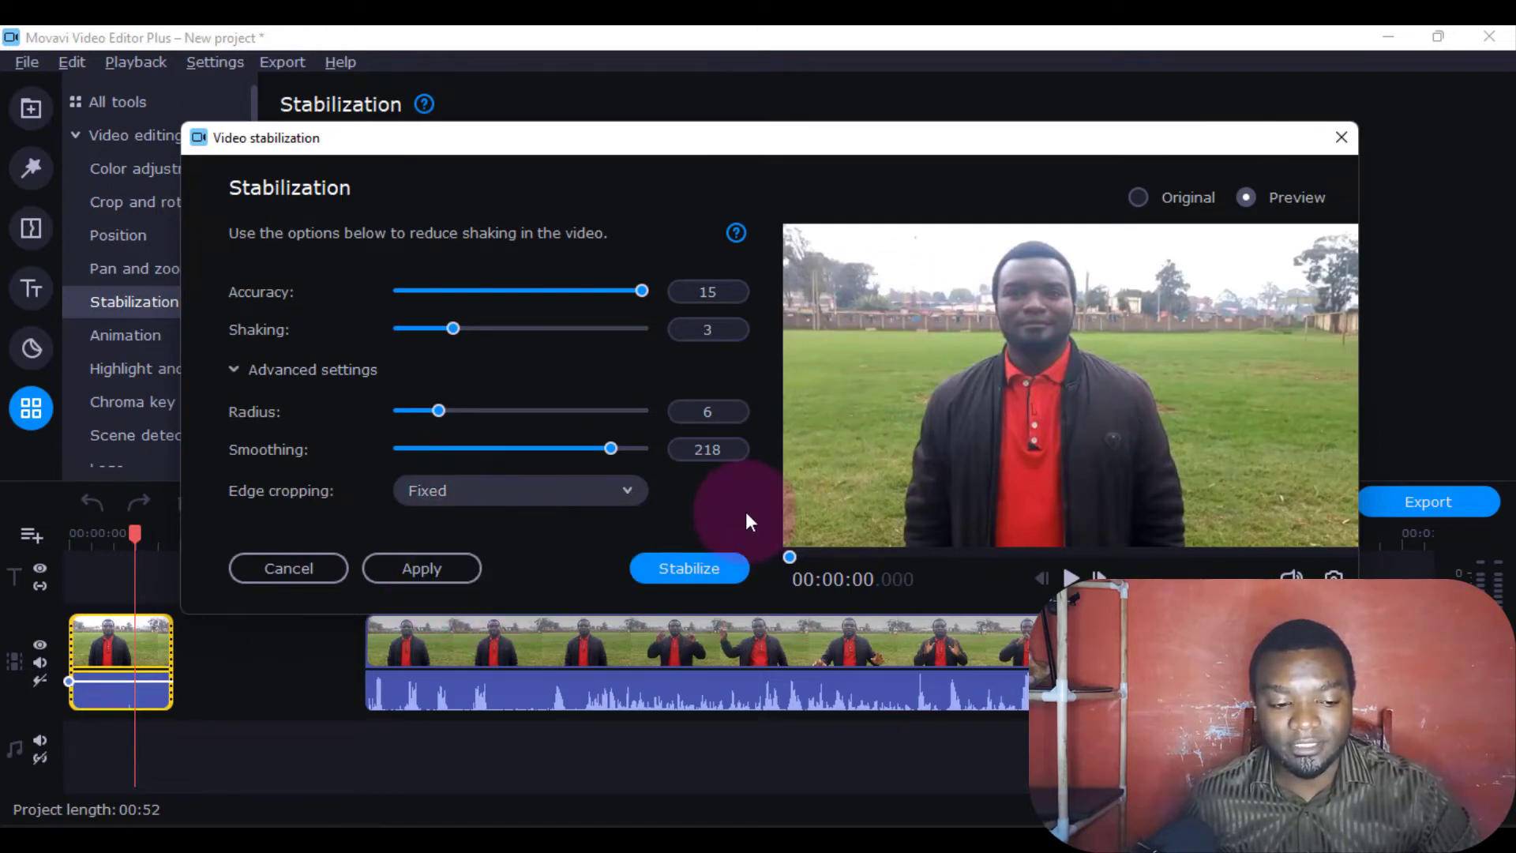
{"action": "left_click", "coordinate": [690, 568]}
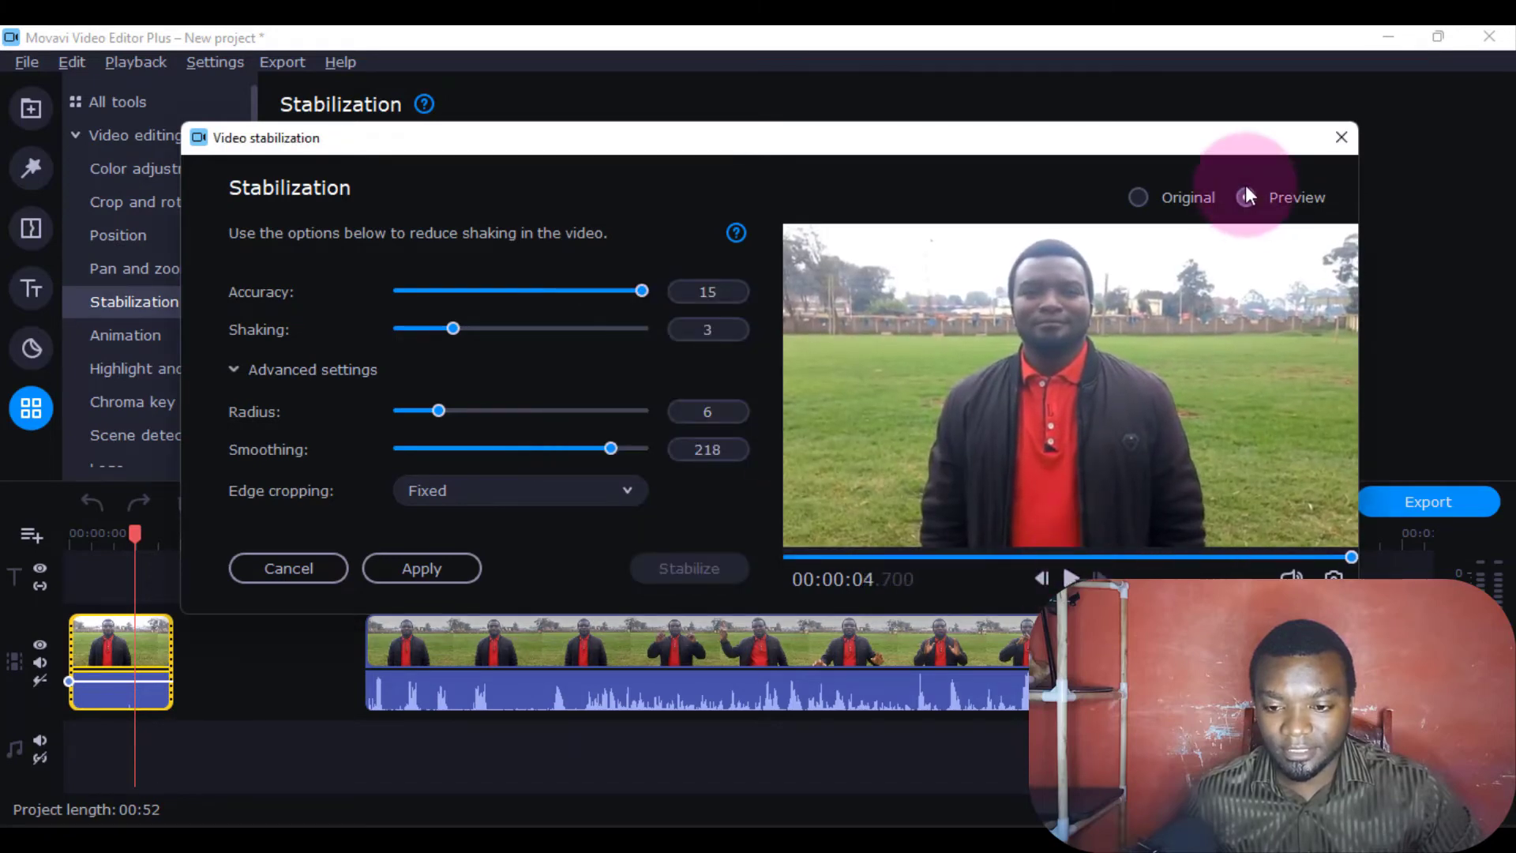
Step: Play the original footage, then the stabilized preview, each from the beginning
{"action": "left_click", "coordinate": [1146, 198]}
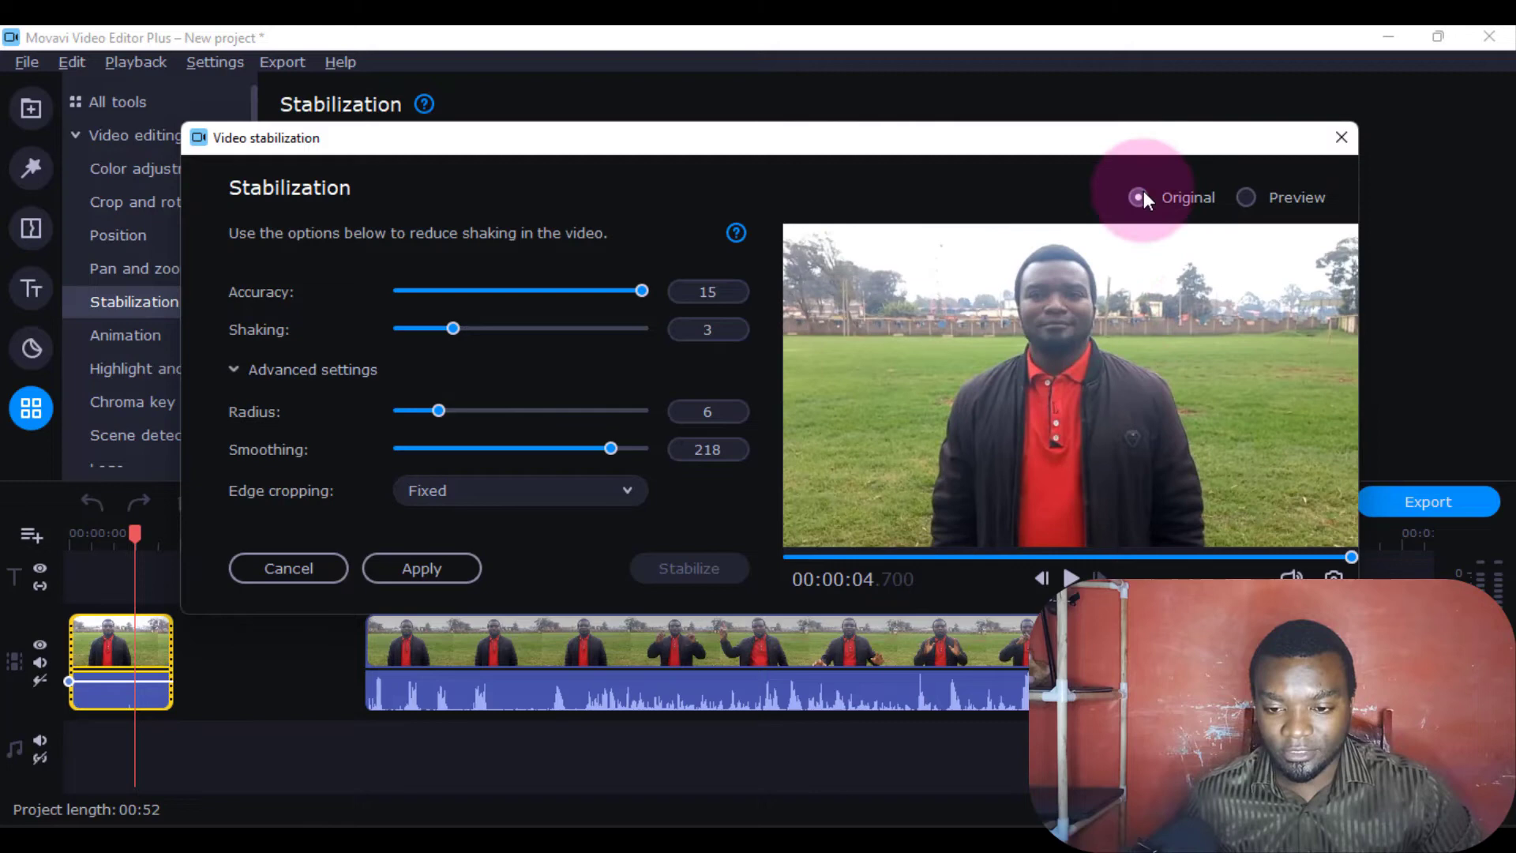
{"action": "left_click", "coordinate": [792, 556]}
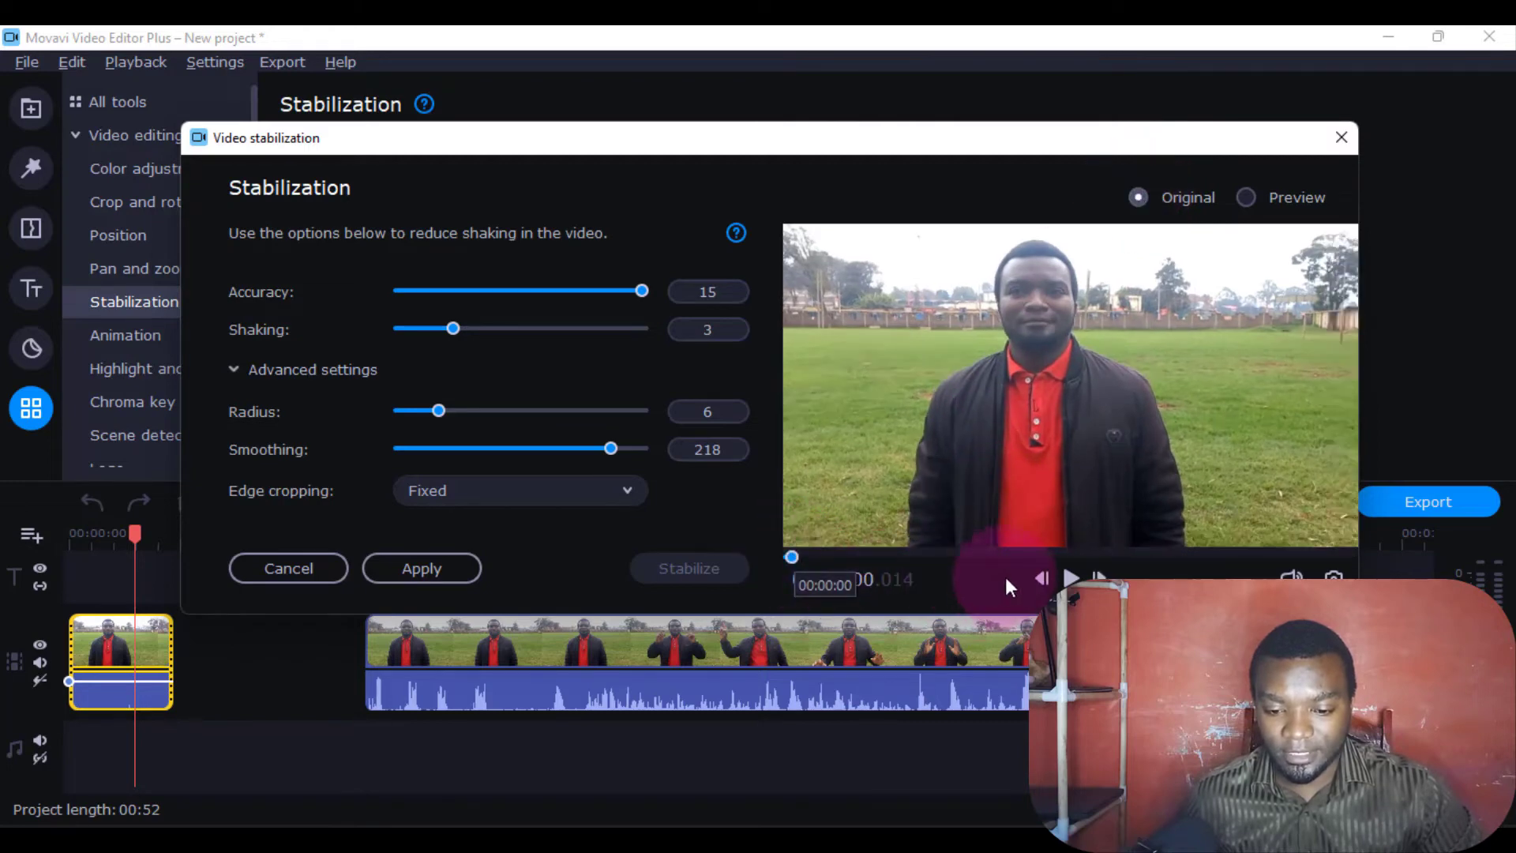
{"action": "left_click", "coordinate": [1067, 577]}
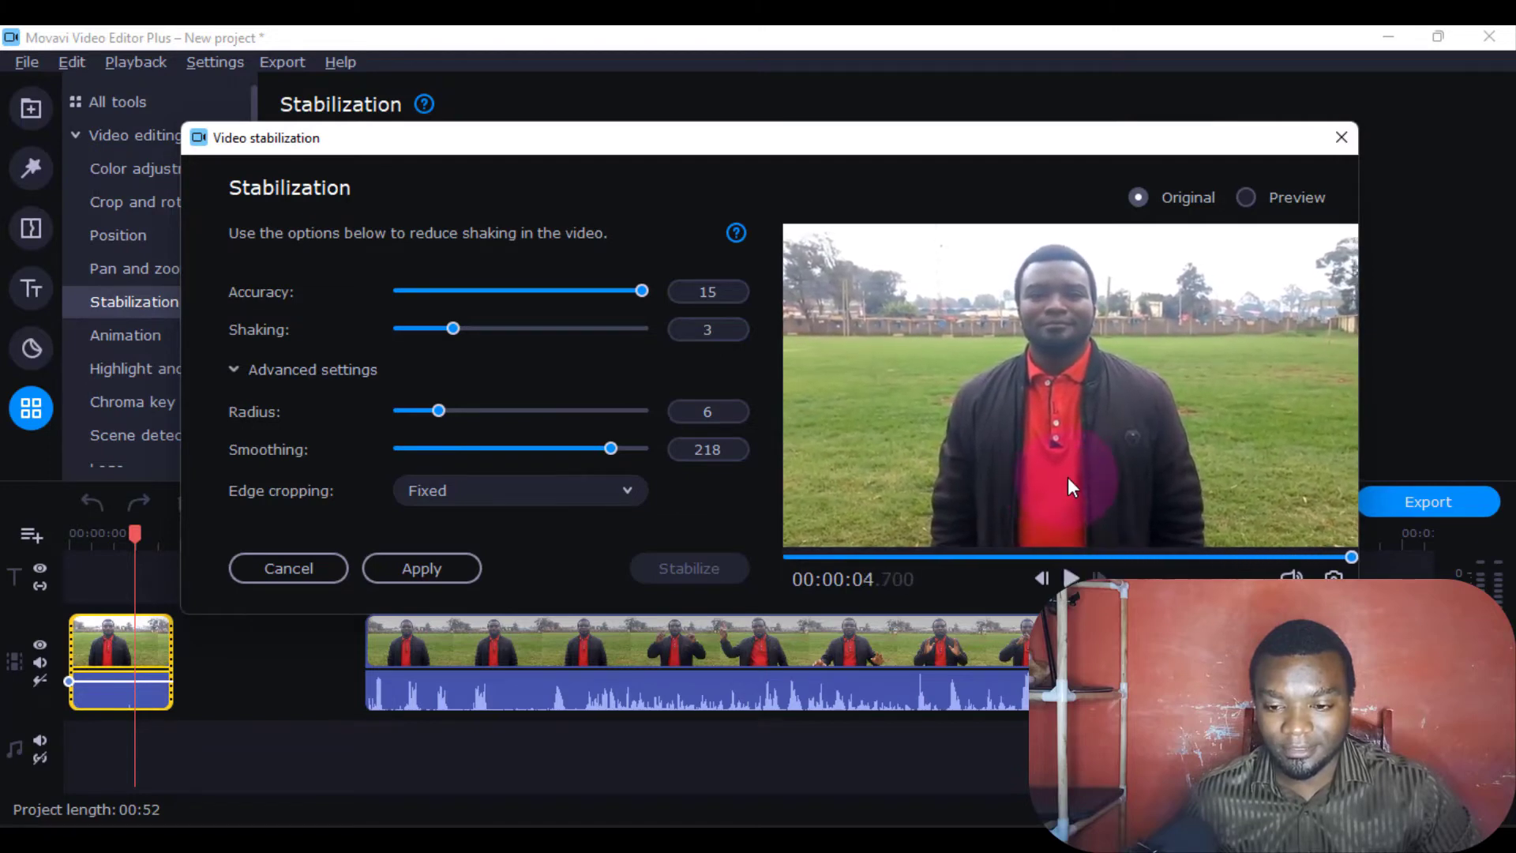
{"action": "left_click", "coordinate": [1245, 198]}
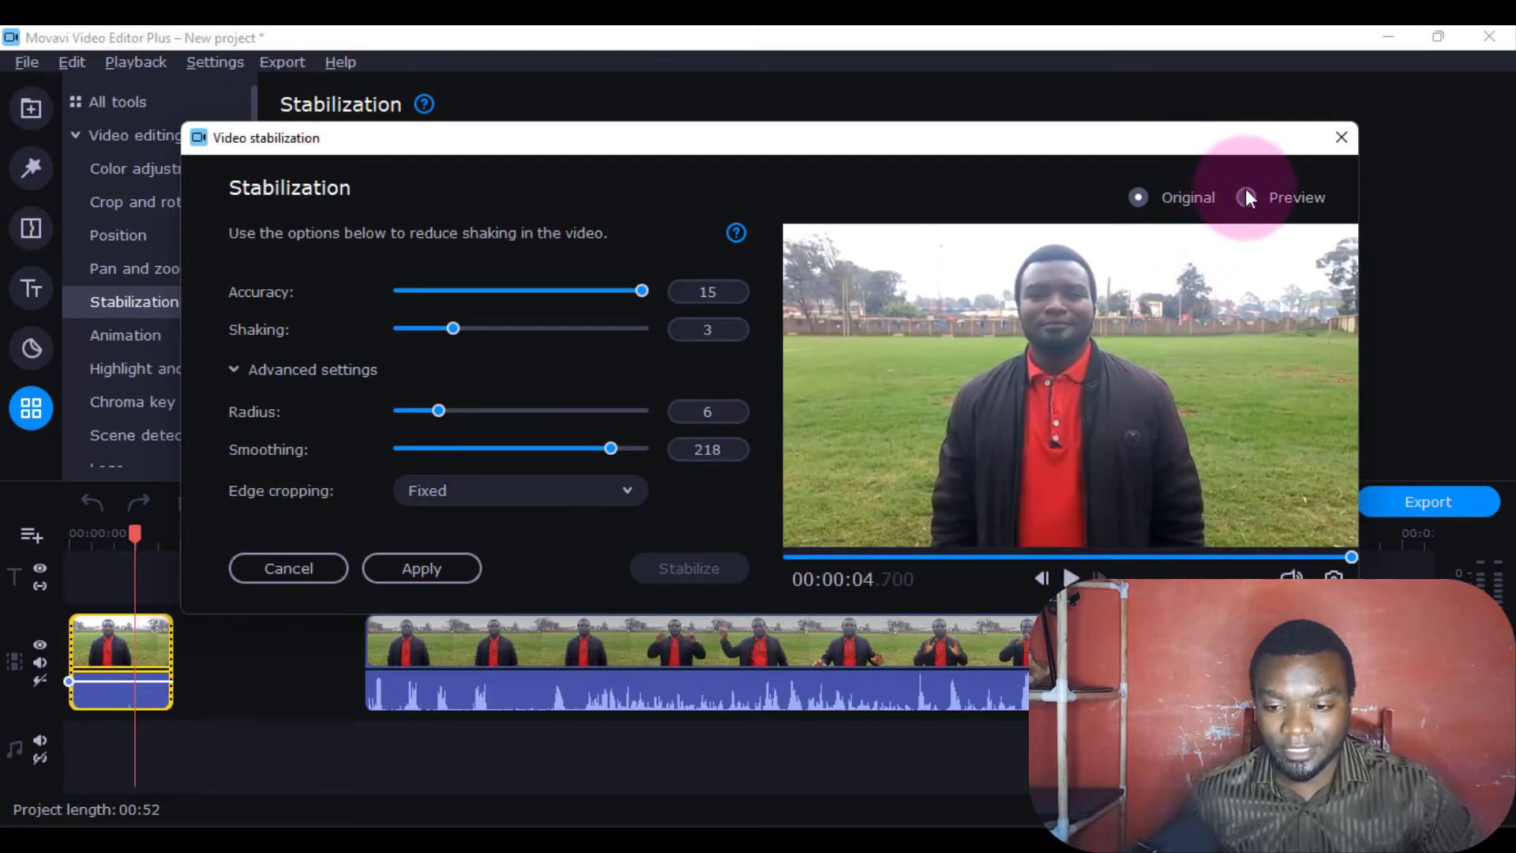
{"action": "left_click", "coordinate": [785, 555]}
{"action": "left_click", "coordinate": [1070, 577]}
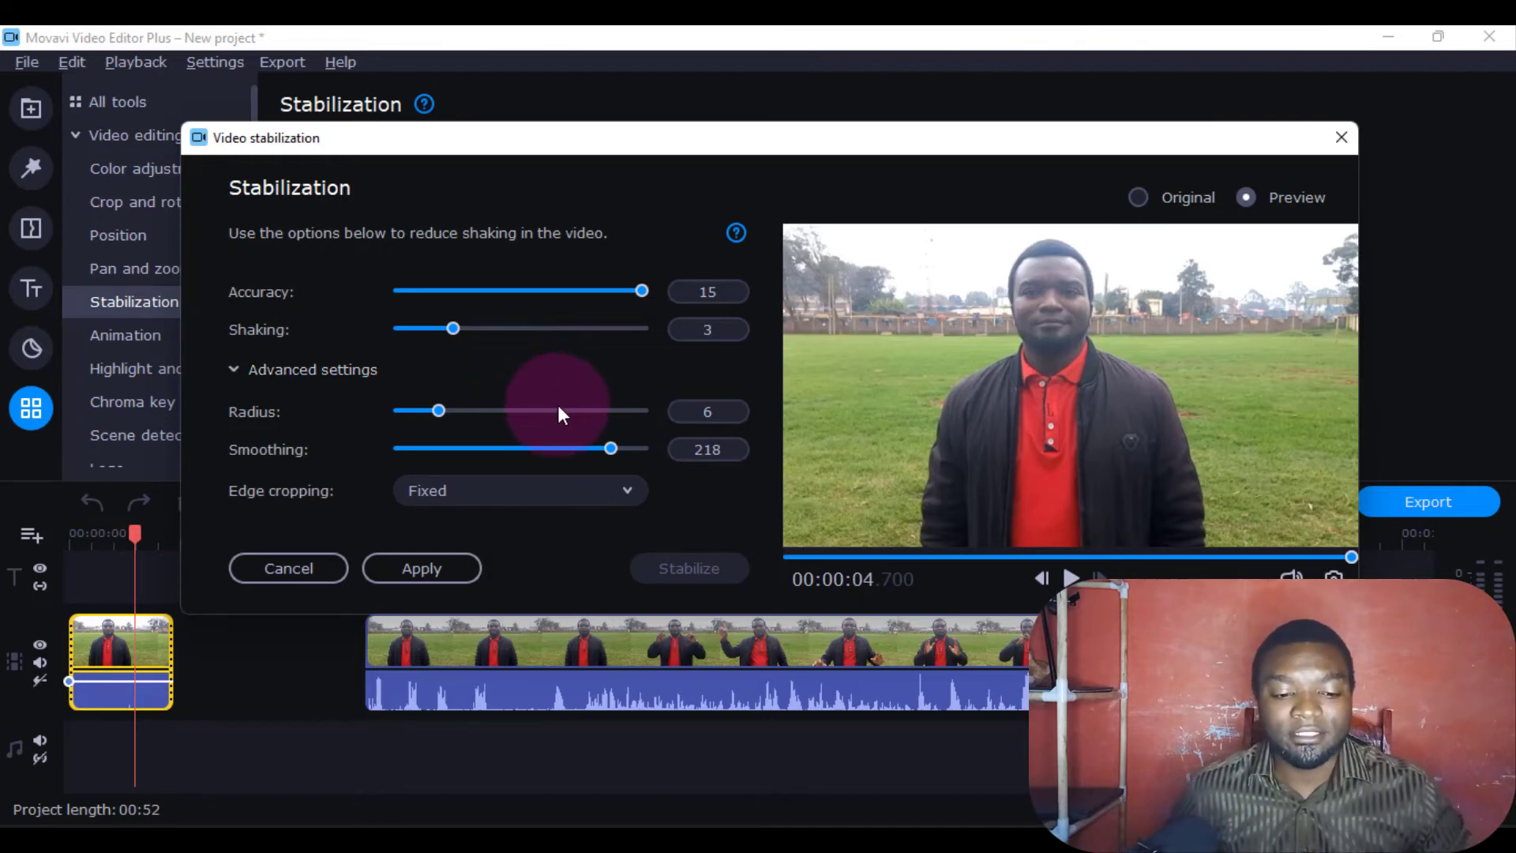
Step: Apply the stabilization and slide the remaining footage left against the opening clip
{"action": "left_click", "coordinate": [455, 570]}
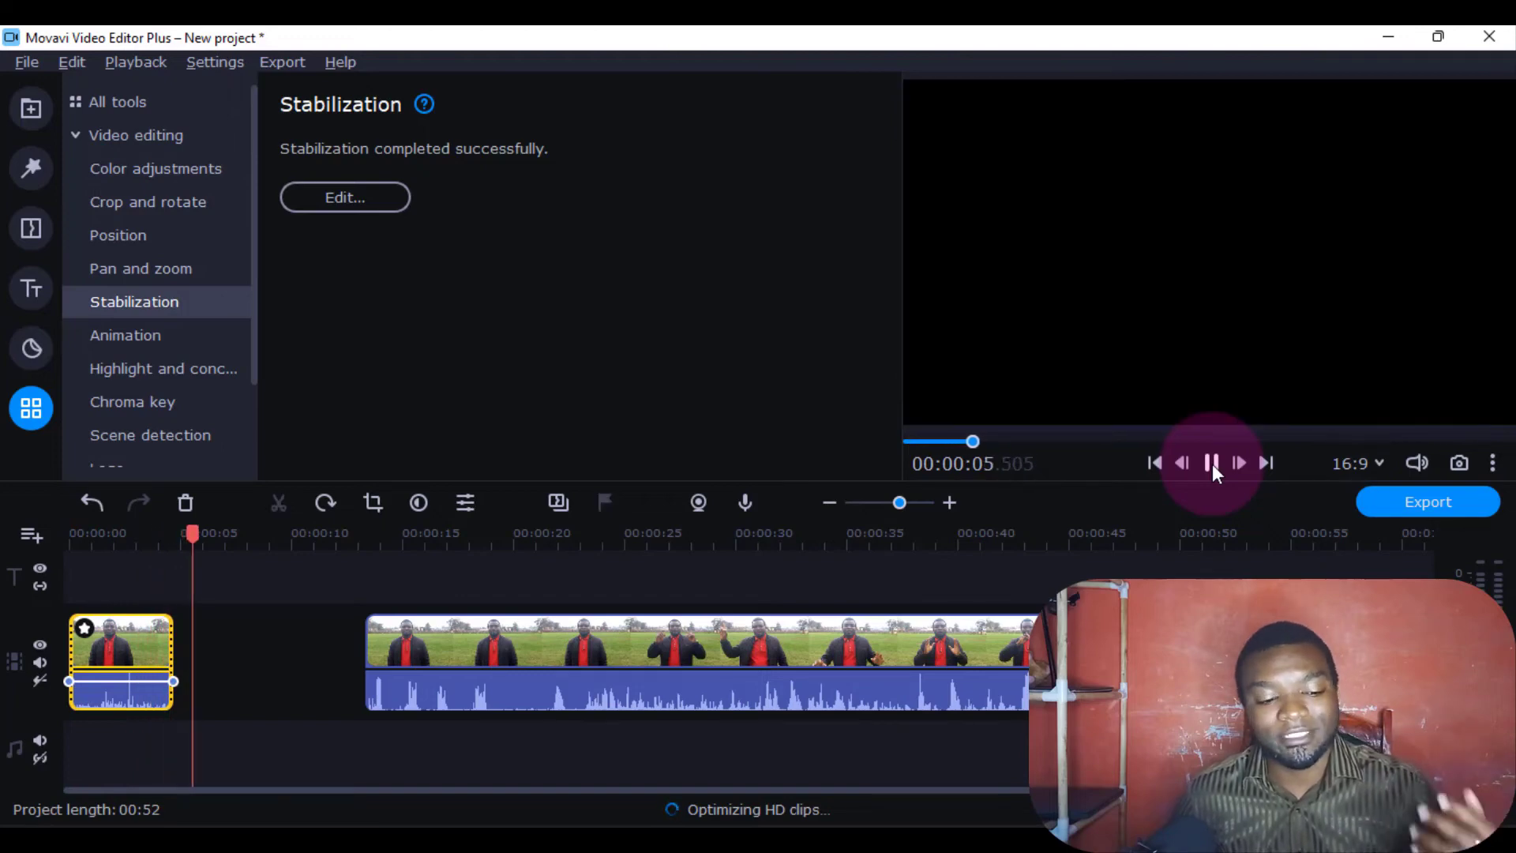
{"action": "left_click", "coordinate": [1211, 463]}
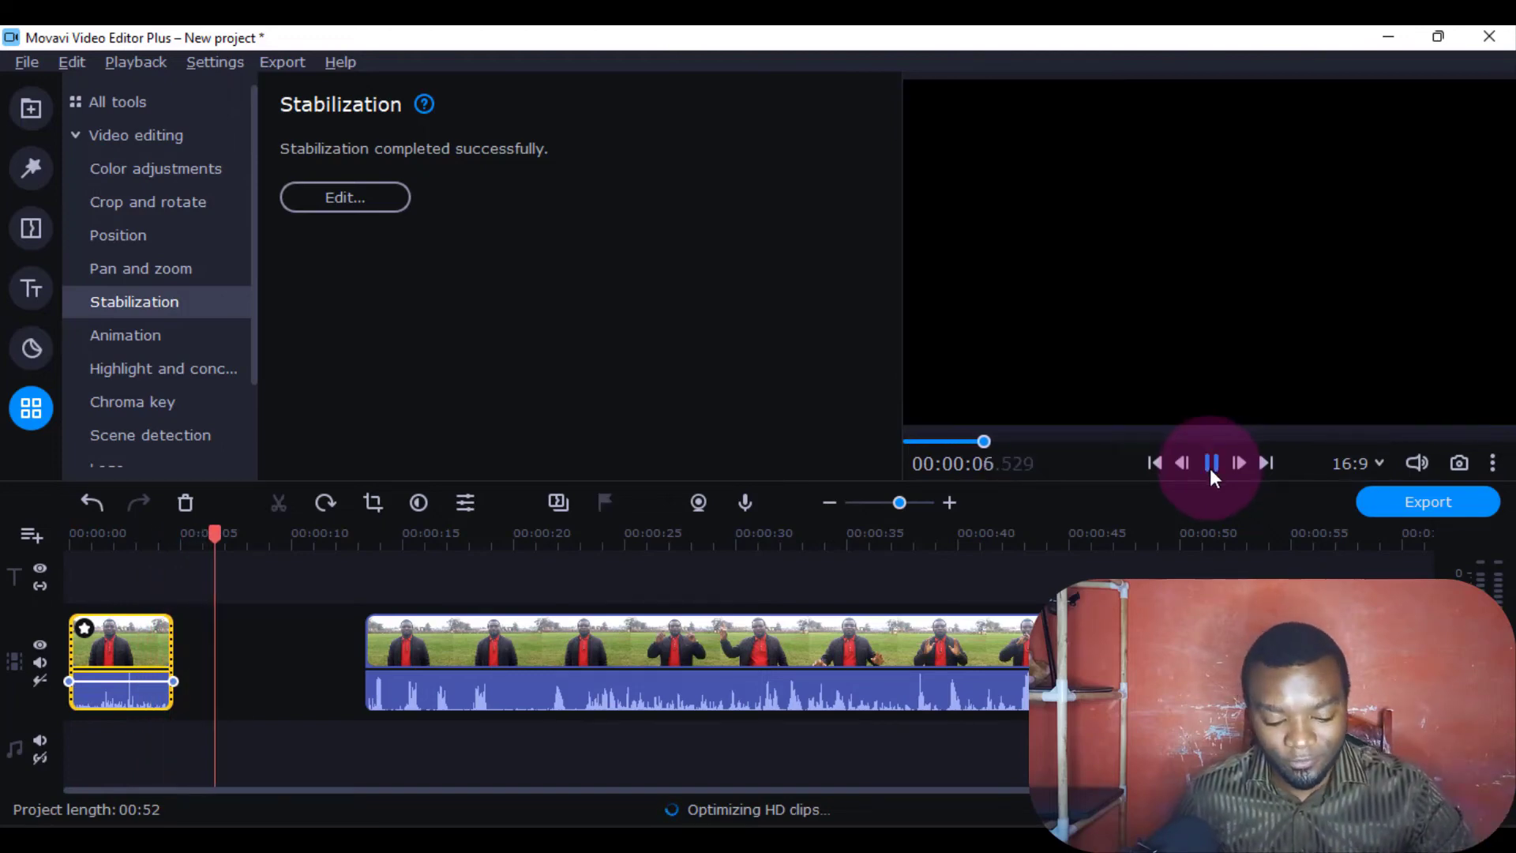
{"action": "left_click", "coordinate": [600, 643]}
{"action": "left_click_drag", "start_coordinate": [679, 641], "coordinate": [494, 649]}
{"action": "left_click", "coordinate": [147, 641]}
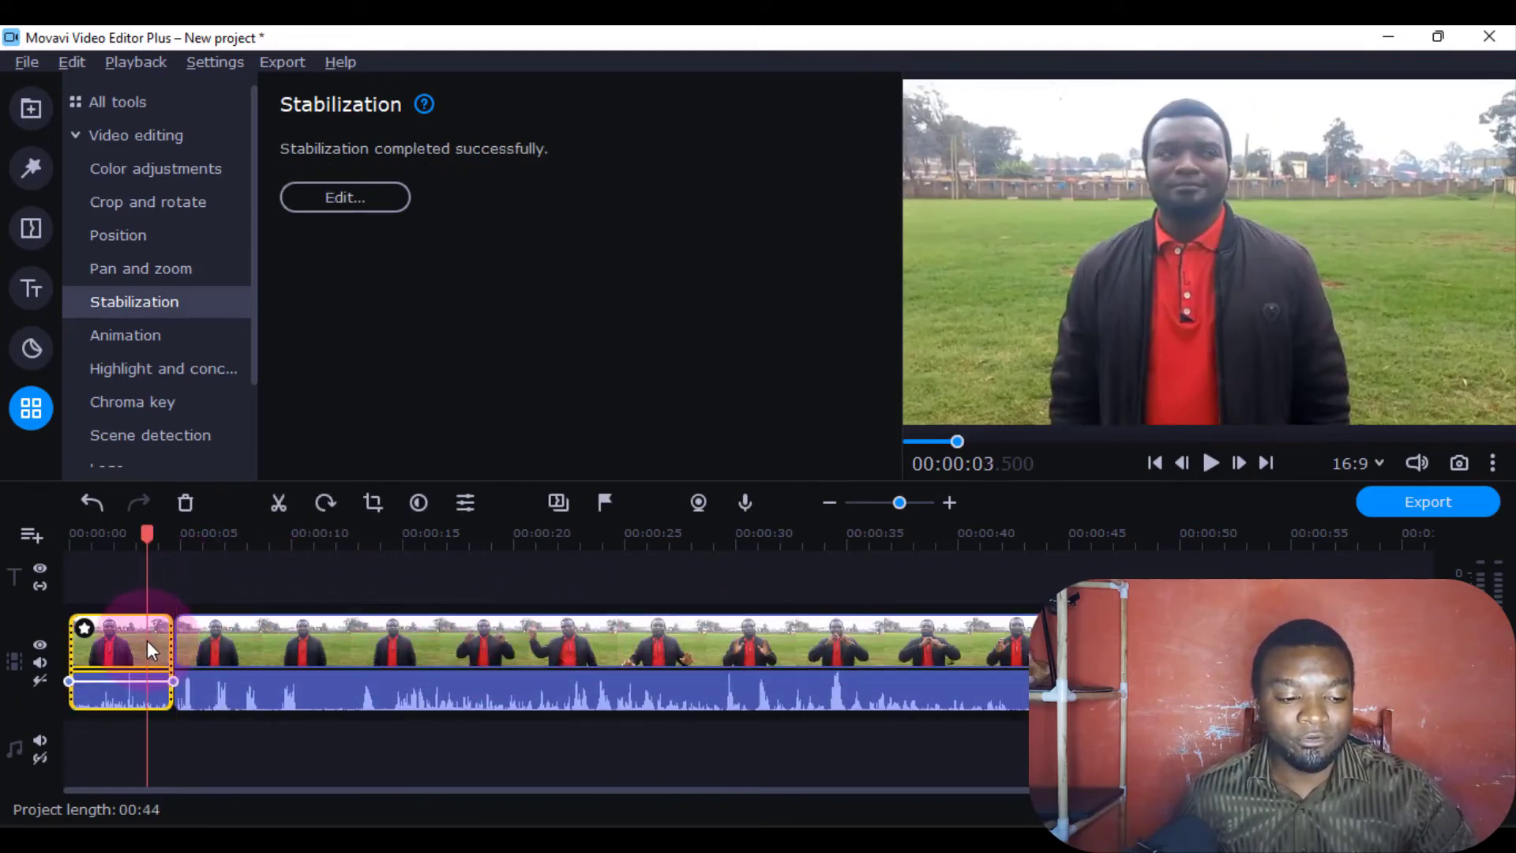
{"action": "left_click", "coordinate": [276, 638]}
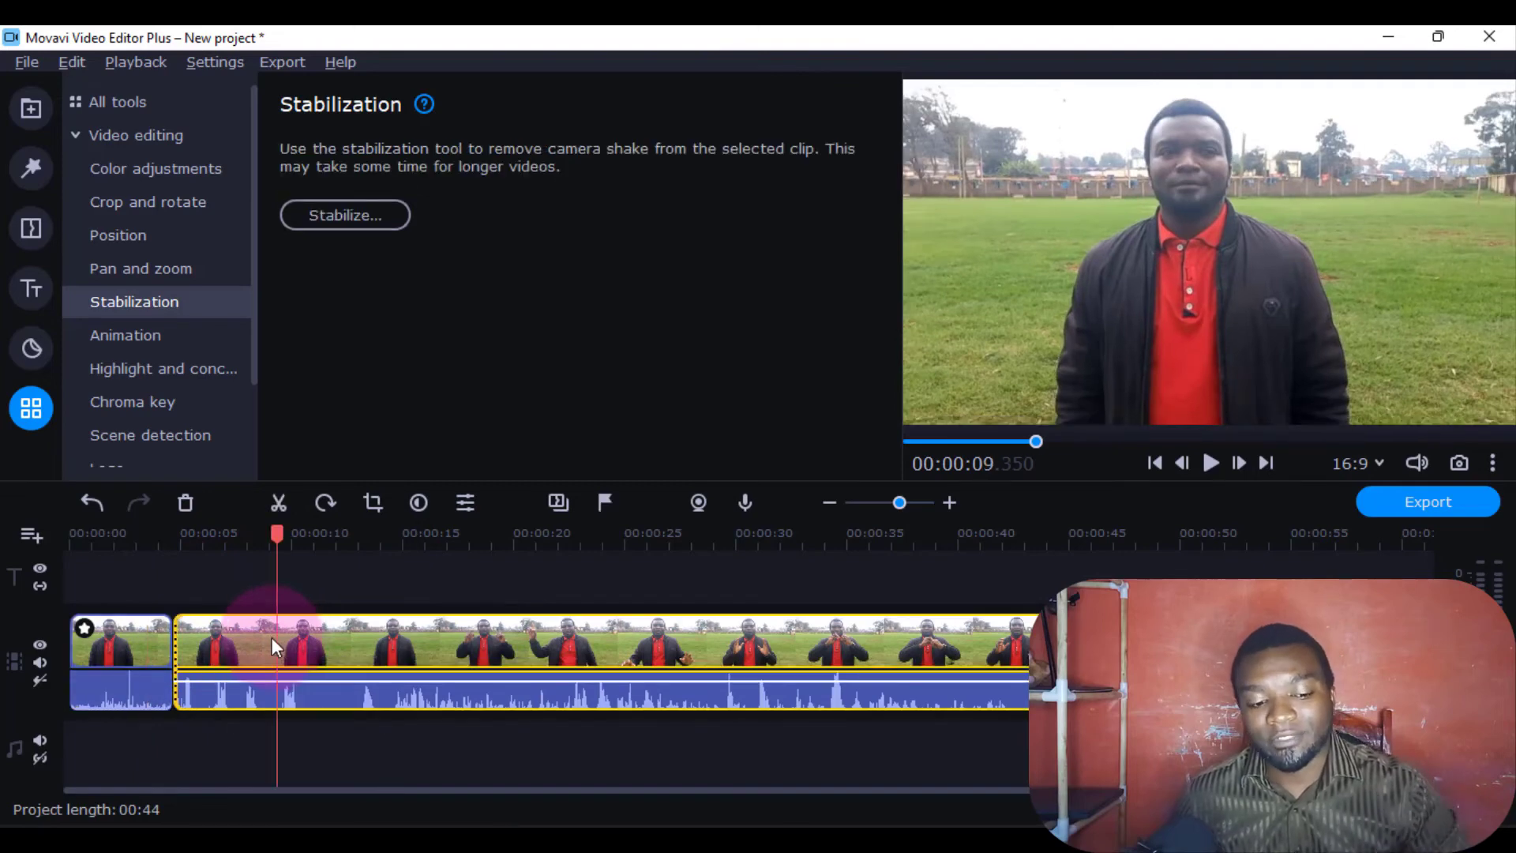
{"action": "left_click", "coordinate": [128, 651]}
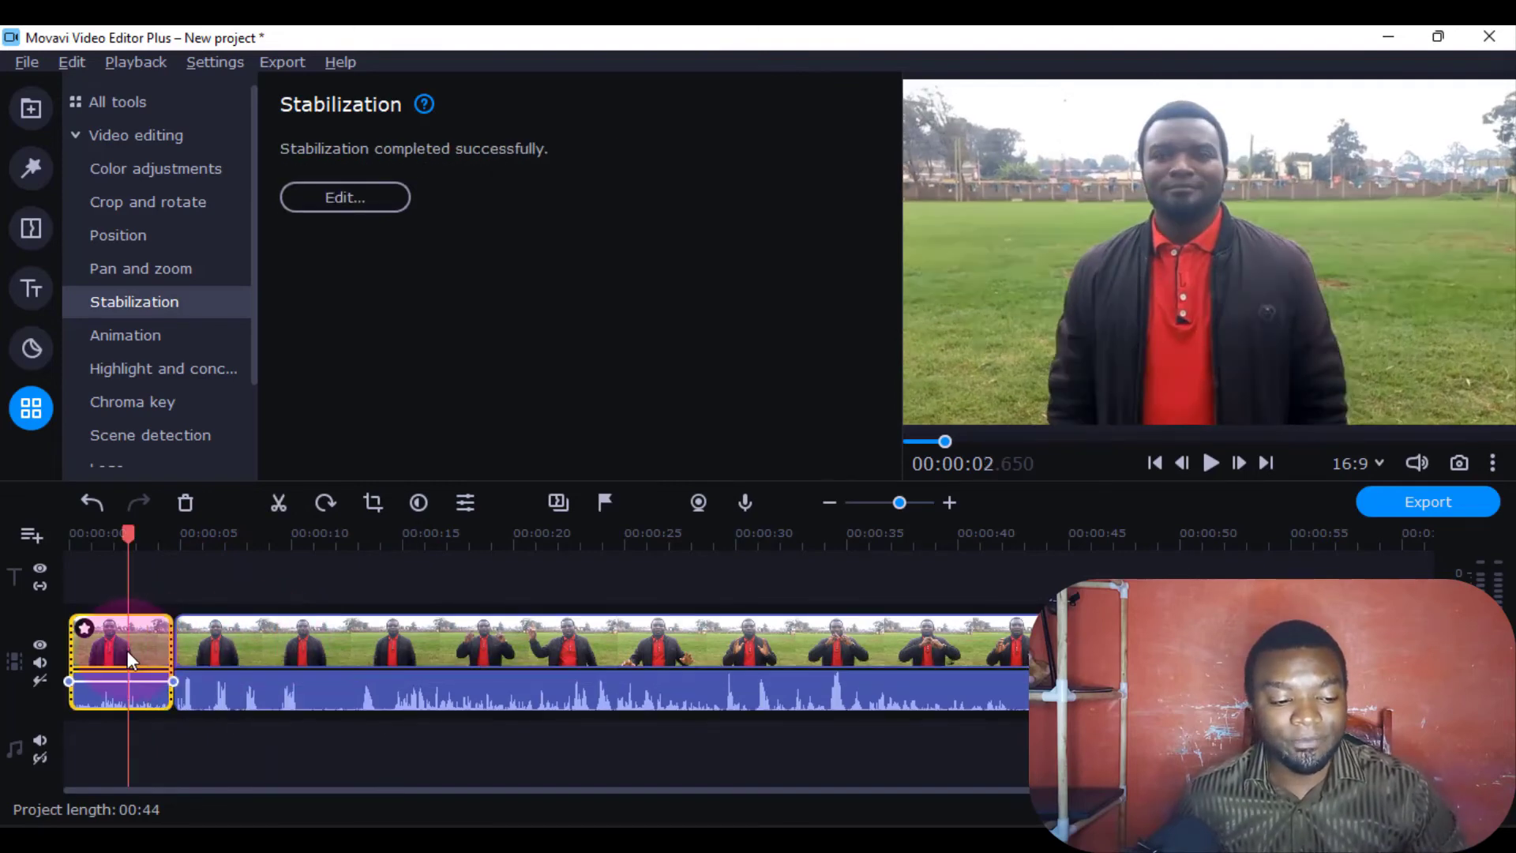
{"action": "left_click", "coordinate": [84, 628]}
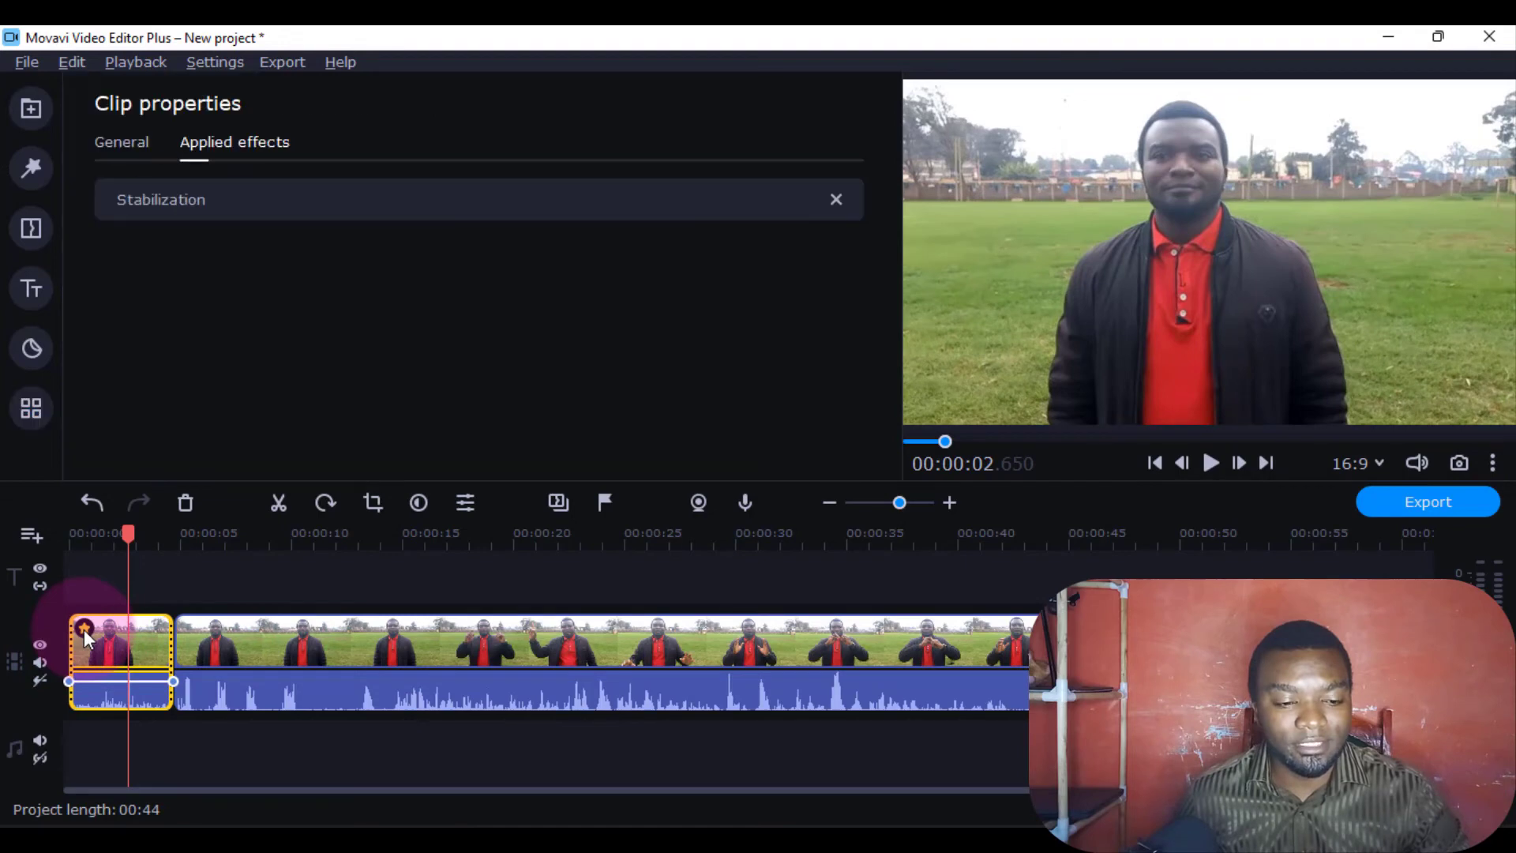
{"action": "left_click", "coordinate": [500, 192]}
{"action": "left_click", "coordinate": [394, 205]}
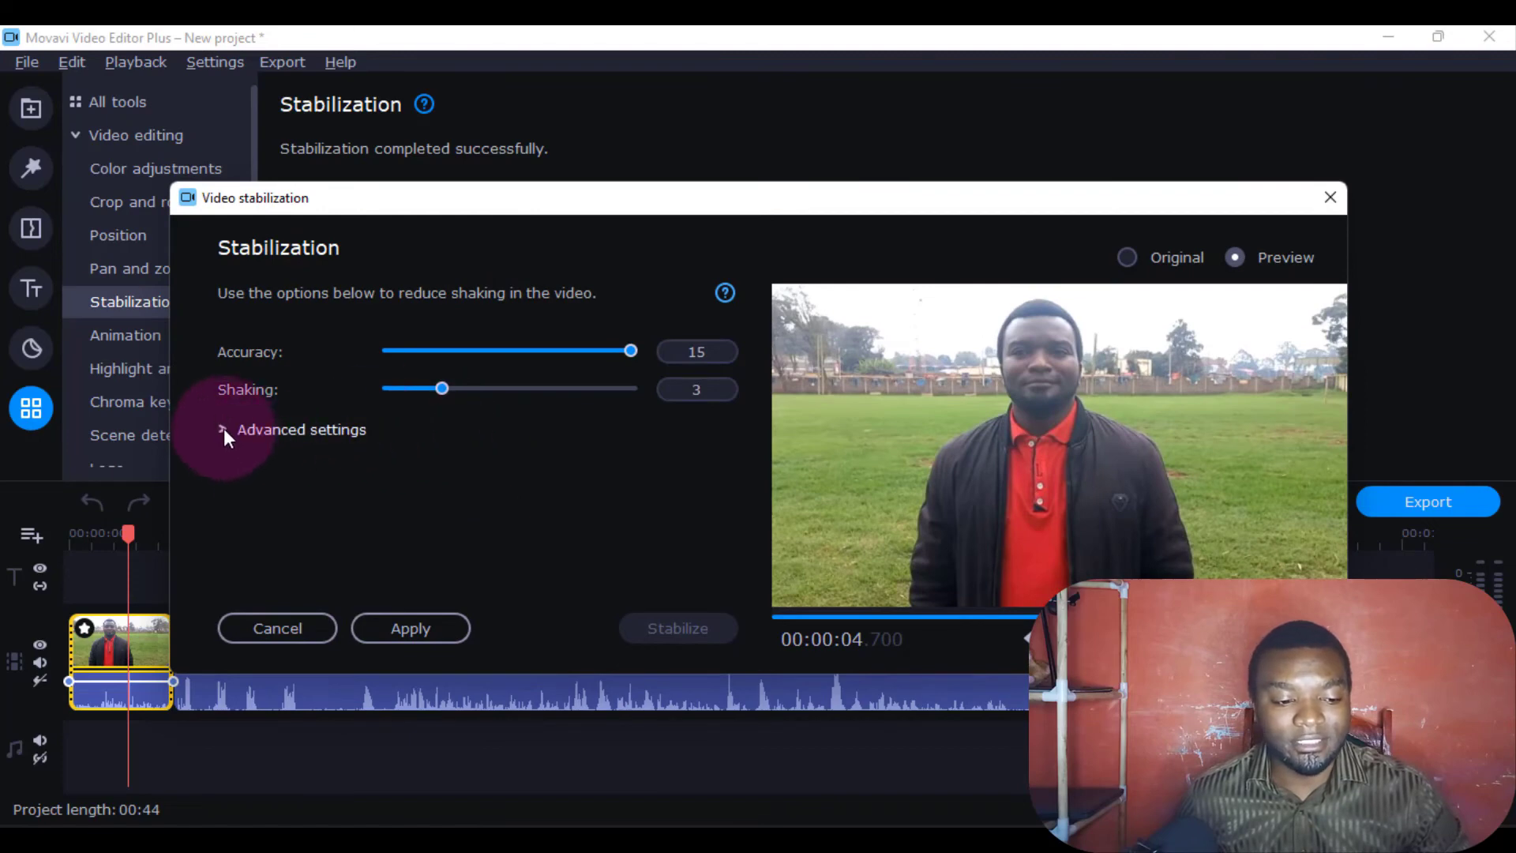
{"action": "left_click", "coordinate": [223, 431]}
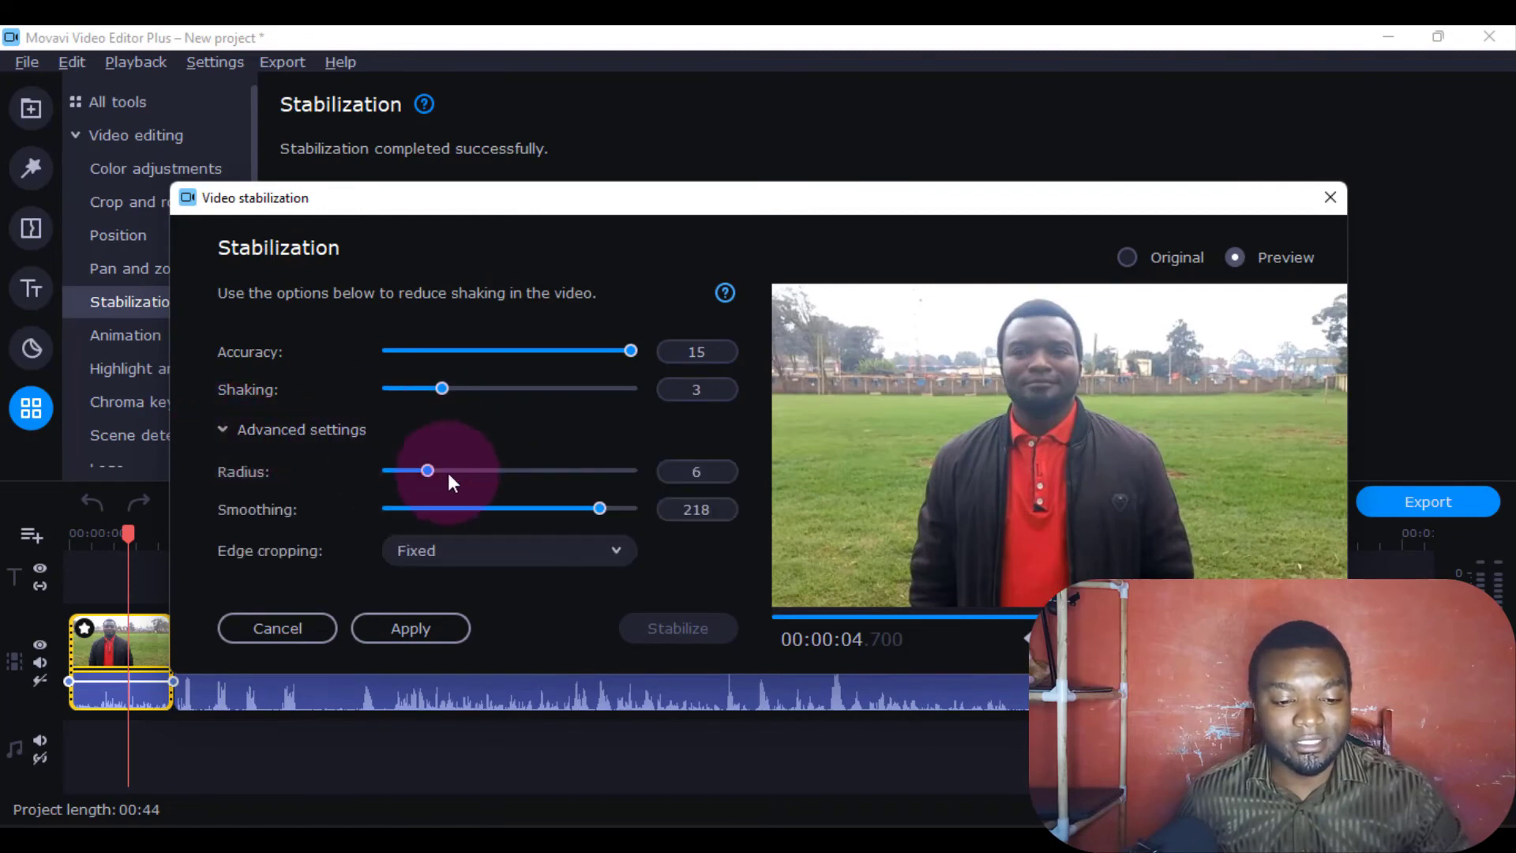
{"action": "left_click", "coordinate": [1327, 202]}
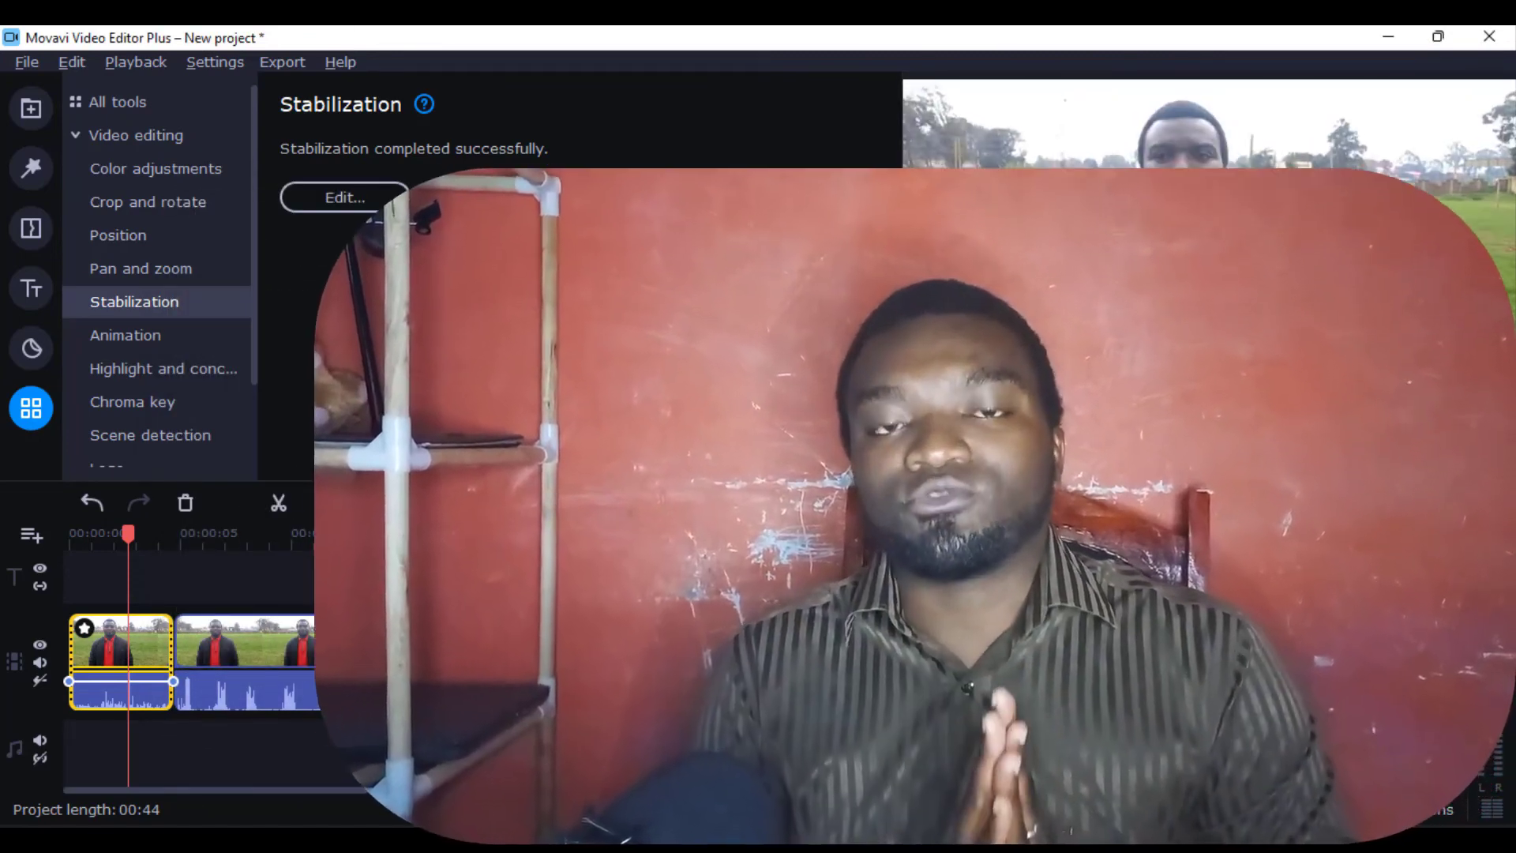